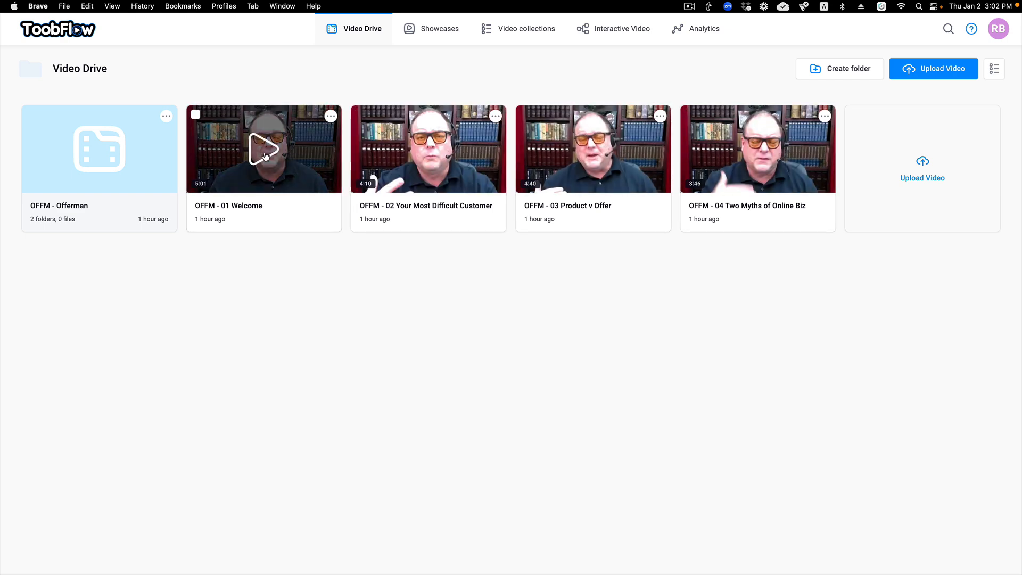
- Compare the Video Drive's list and grid layouts and examine the options available for the OFFM - 01 Welcome video in each
left_click(995, 69)
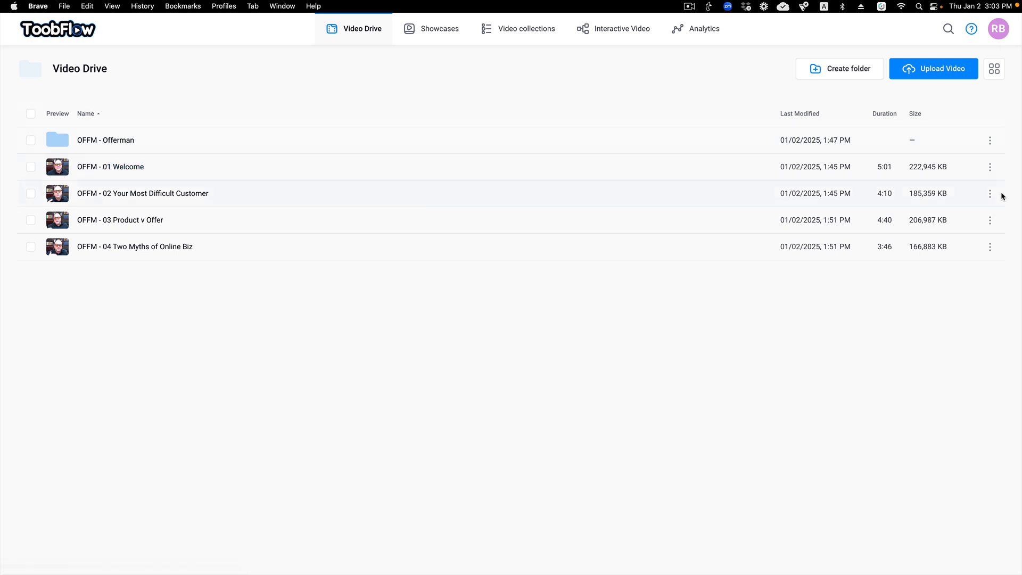
left_click(989, 168)
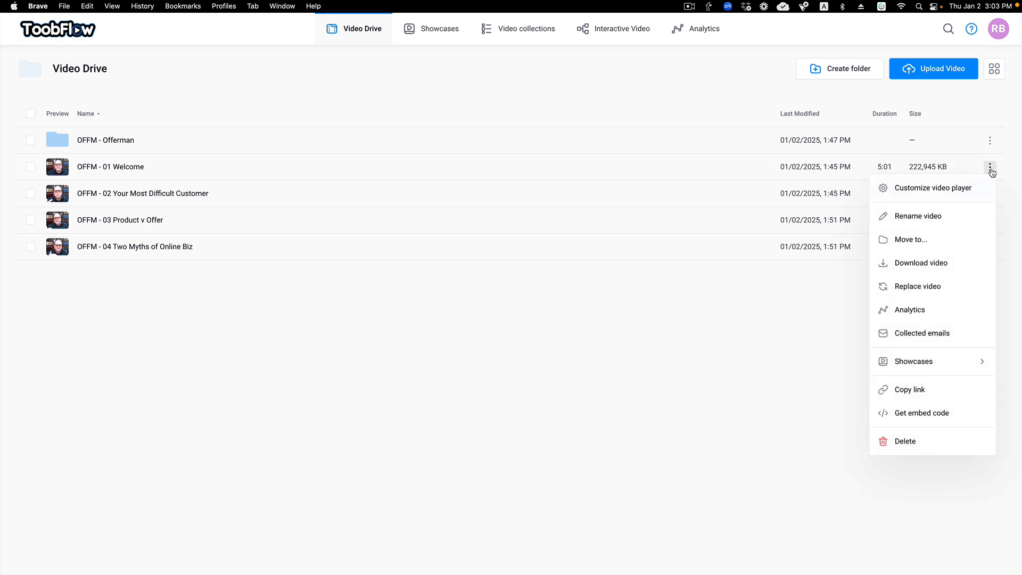
left_click(990, 169)
left_click(990, 169)
left_click(990, 170)
left_click(993, 69)
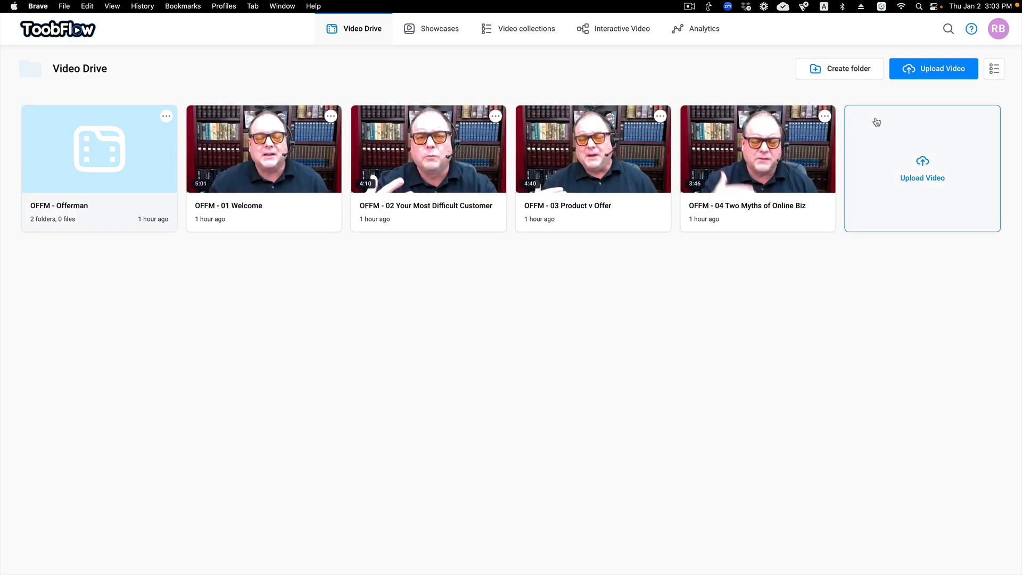
left_click(330, 116)
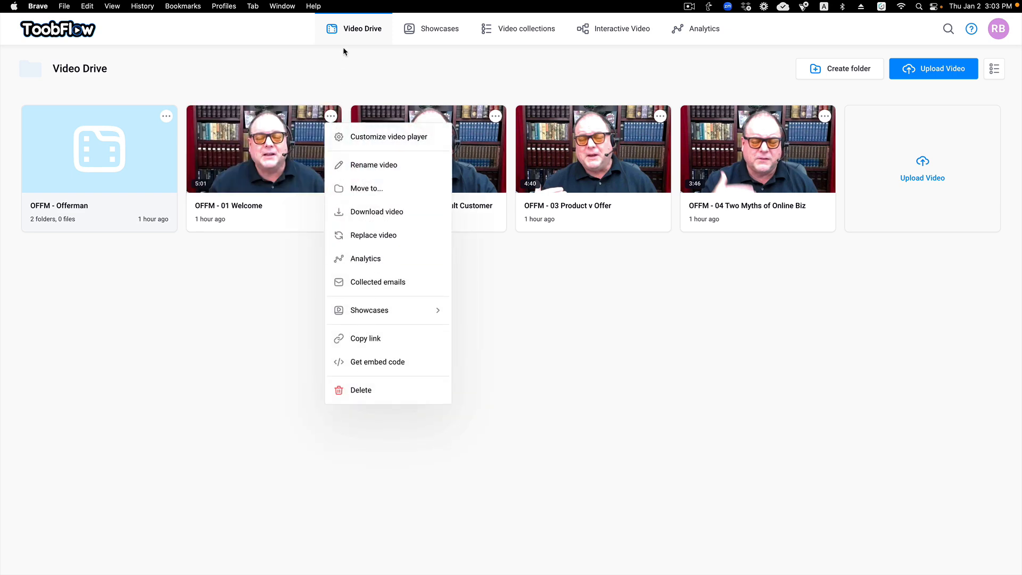
left_click(994, 69)
left_click(994, 69)
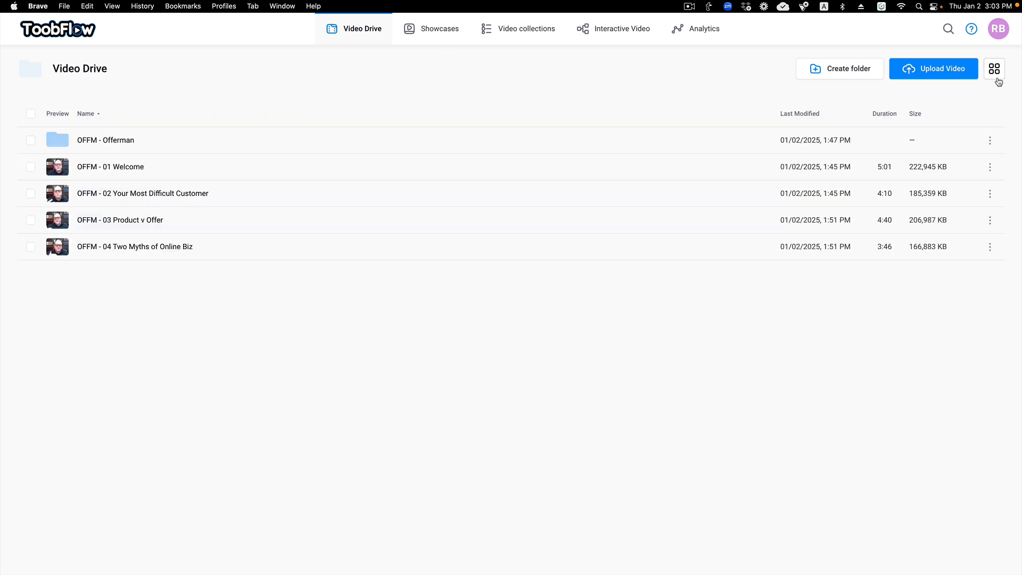
- Move the OFFM - 01 Welcome video into the Course subfolder of OFFM - Offerman using its Move to option
left_click(991, 168)
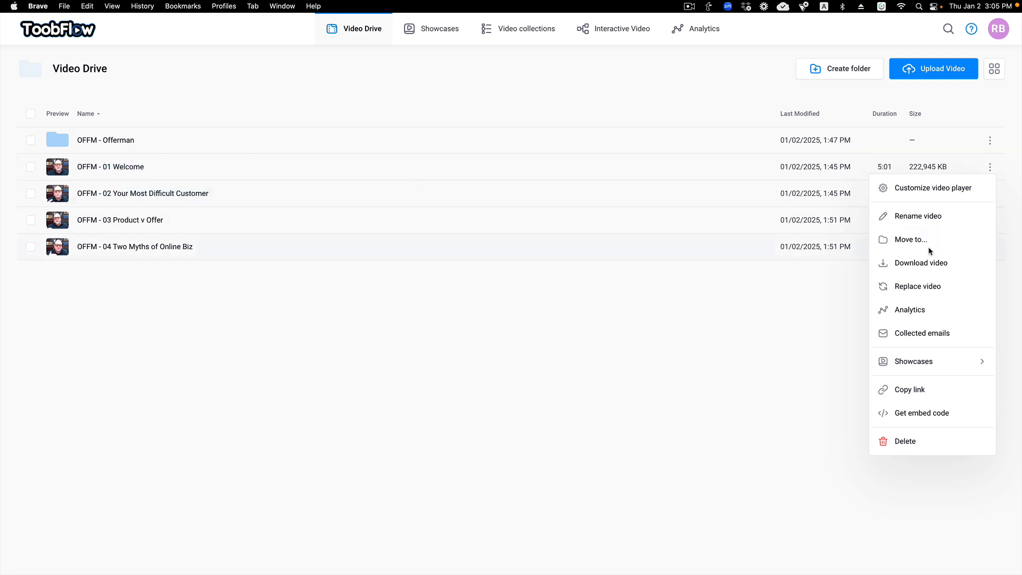
left_click(911, 239)
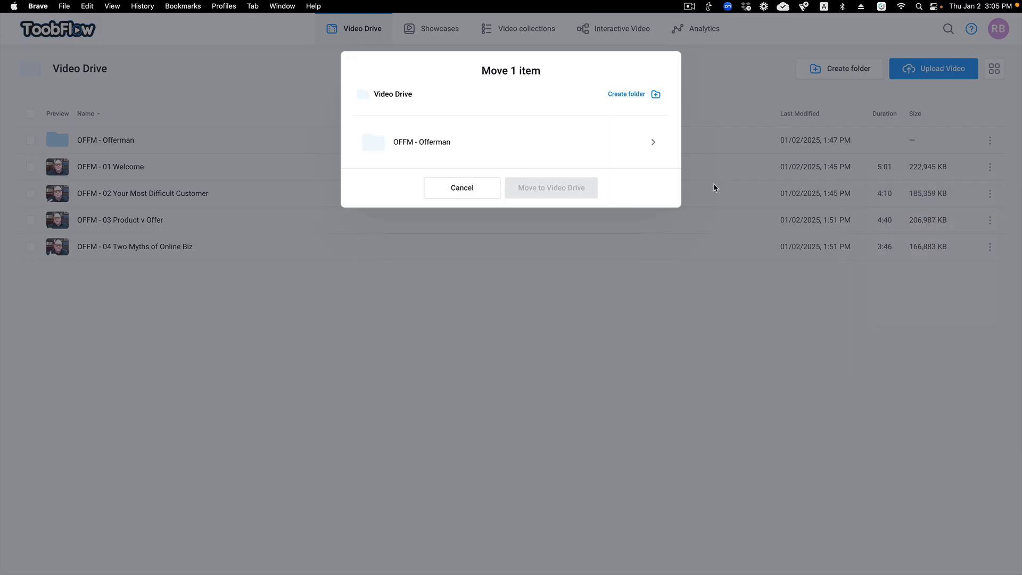
left_click(644, 141)
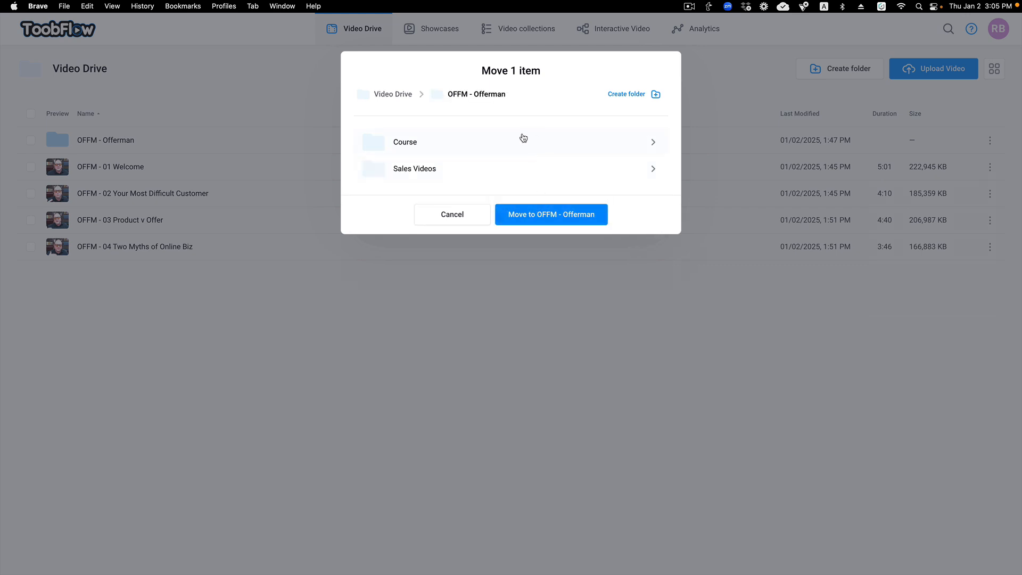
left_click(434, 140)
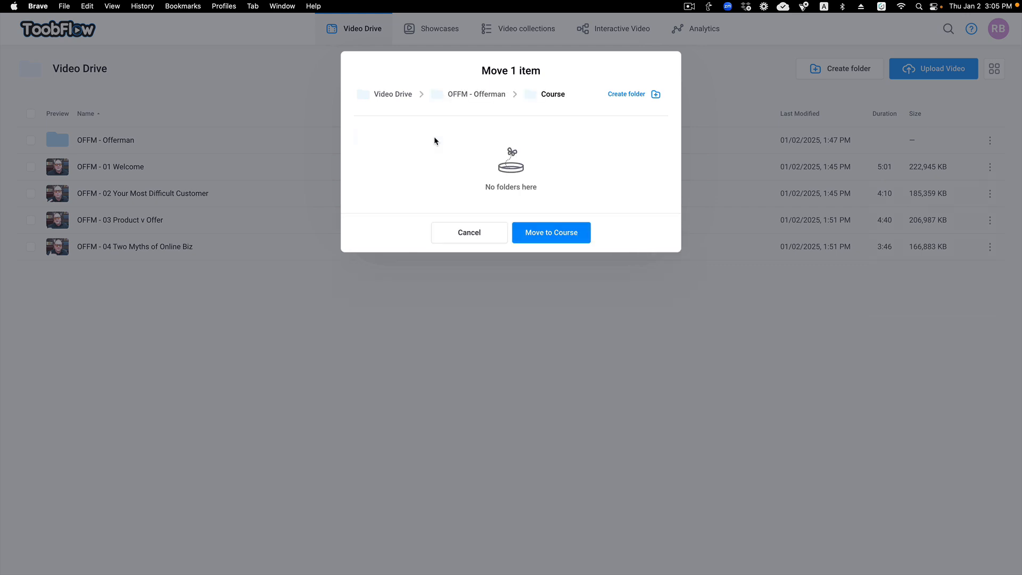
left_click(551, 233)
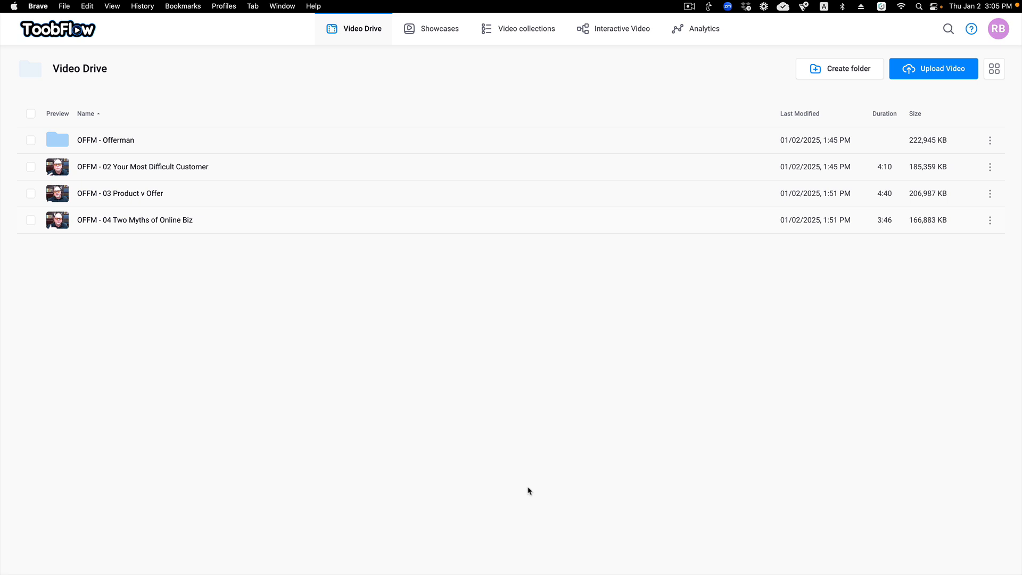
- Check the contents of the Course subfolder in OFFM - Offerman and return to the Video Drive root
left_click(116, 141)
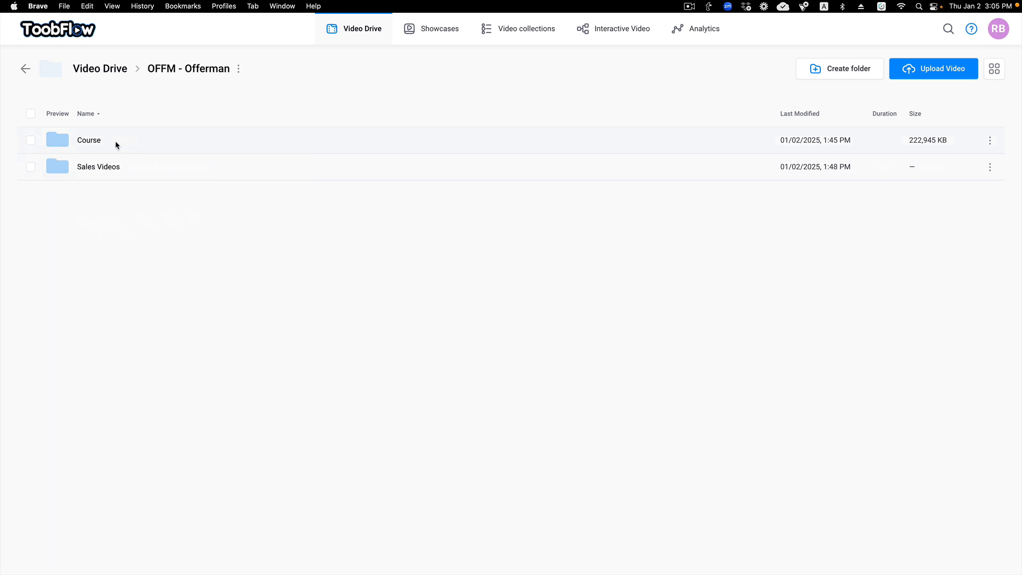
left_click(95, 141)
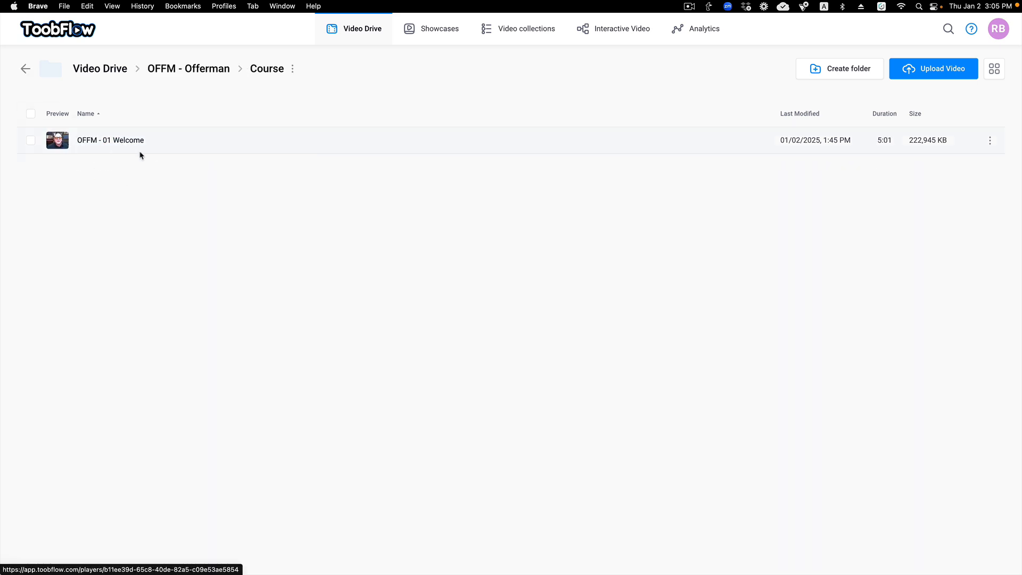
left_click(192, 70)
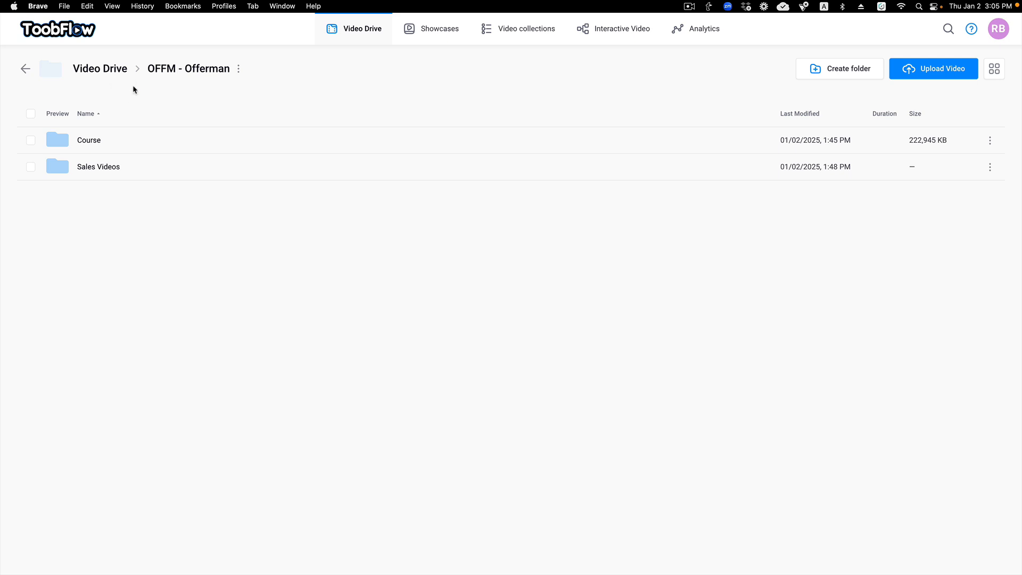
left_click(117, 69)
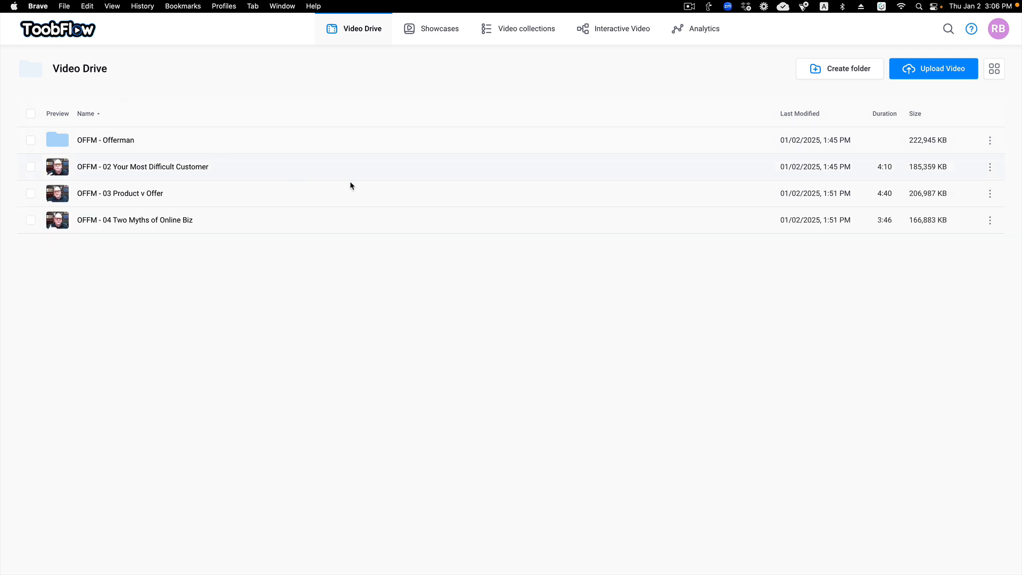
- Move OFFM - 02 Your Most Difficult Customer into OFFM - Offerman and on into its Course subfolder, returning to the Video Drive root
left_click_drag(117, 170, 104, 145)
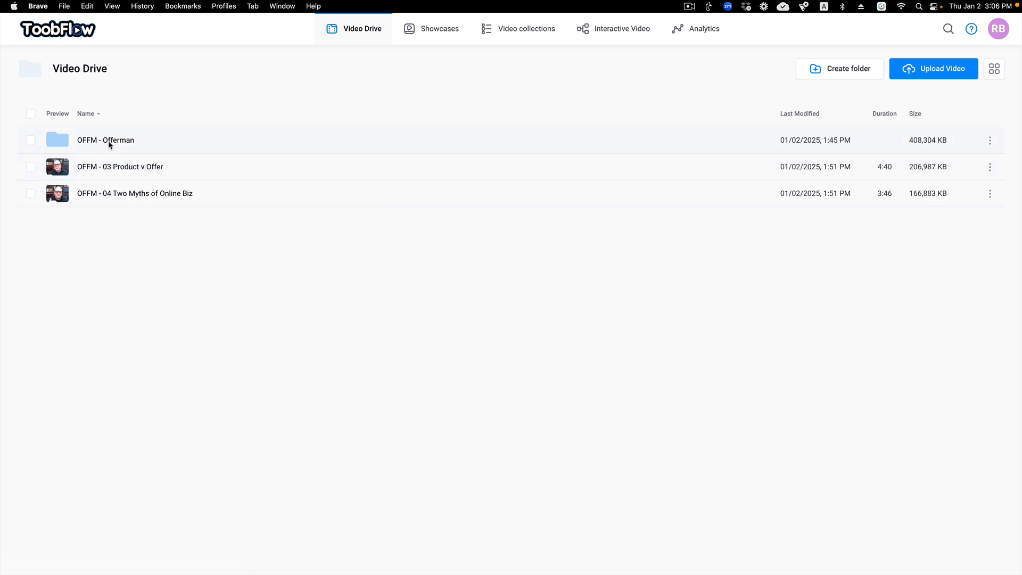
left_click(107, 140)
left_click_drag(119, 194, 99, 143)
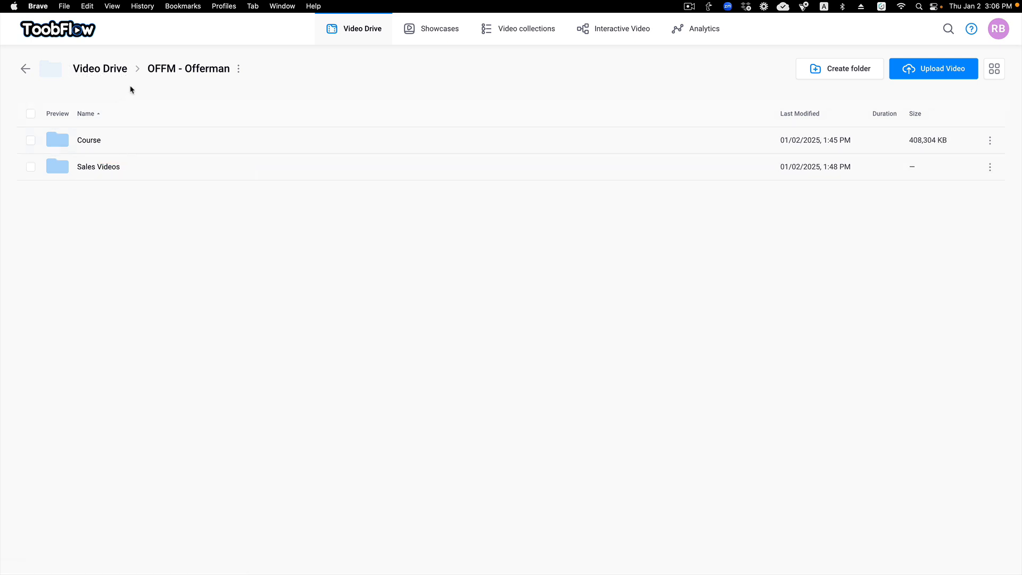
left_click(125, 71)
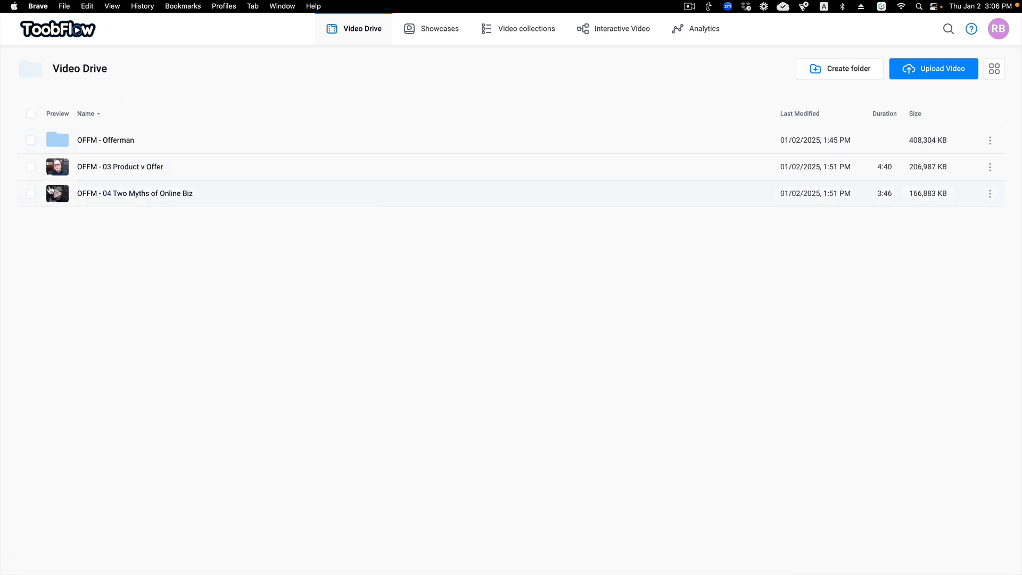
- Select the OFFM - 03 Product v Offer video and move it into the Sales Videos subfolder of OFFM - Offerman
left_click(31, 167)
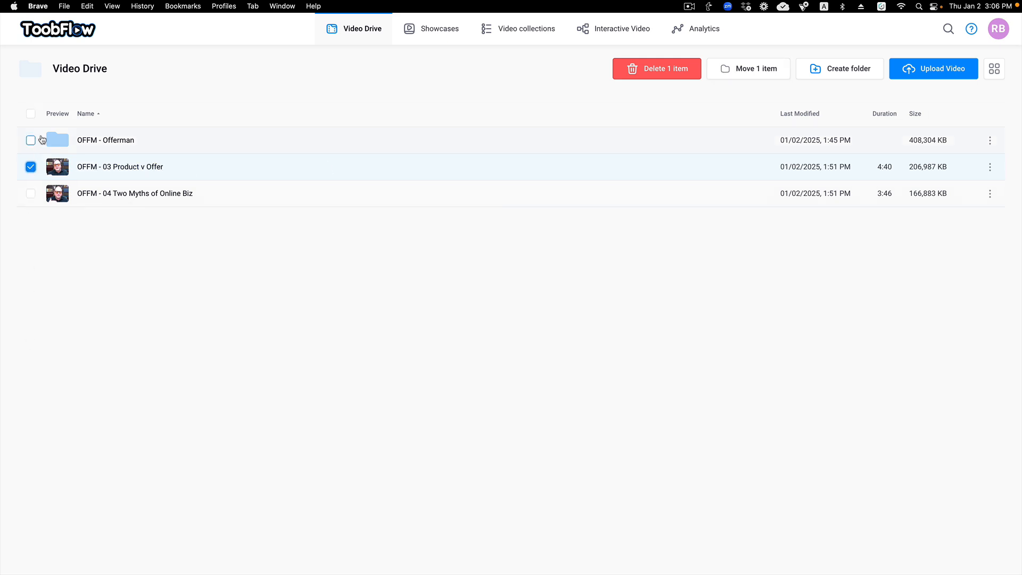
left_click(753, 72)
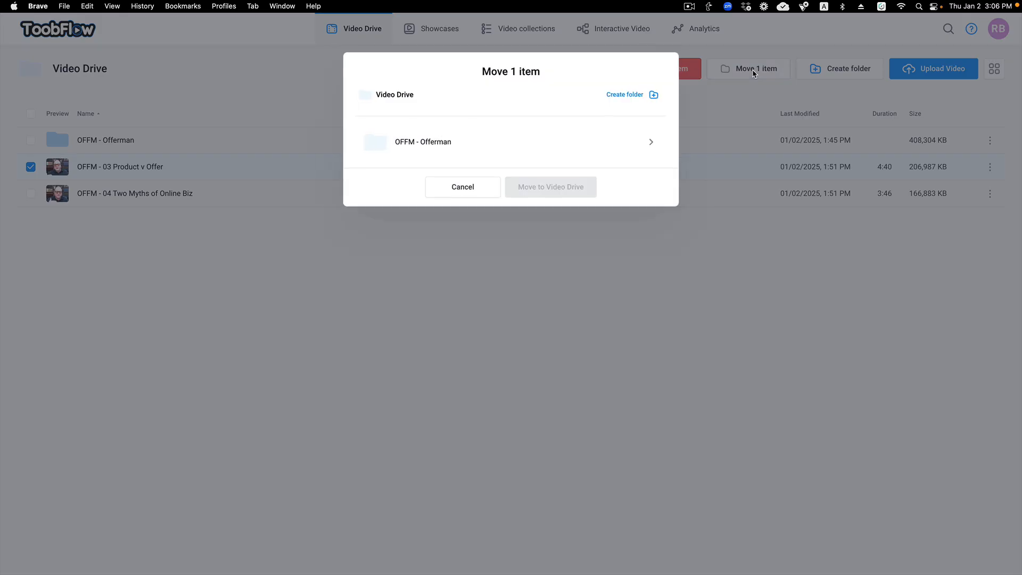
left_click(508, 143)
left_click(452, 164)
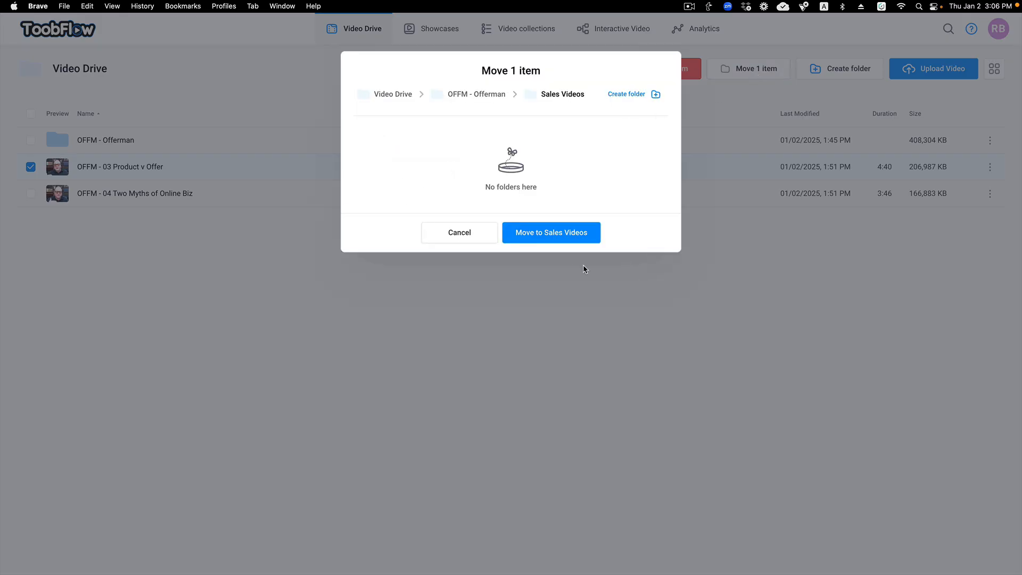
left_click(557, 232)
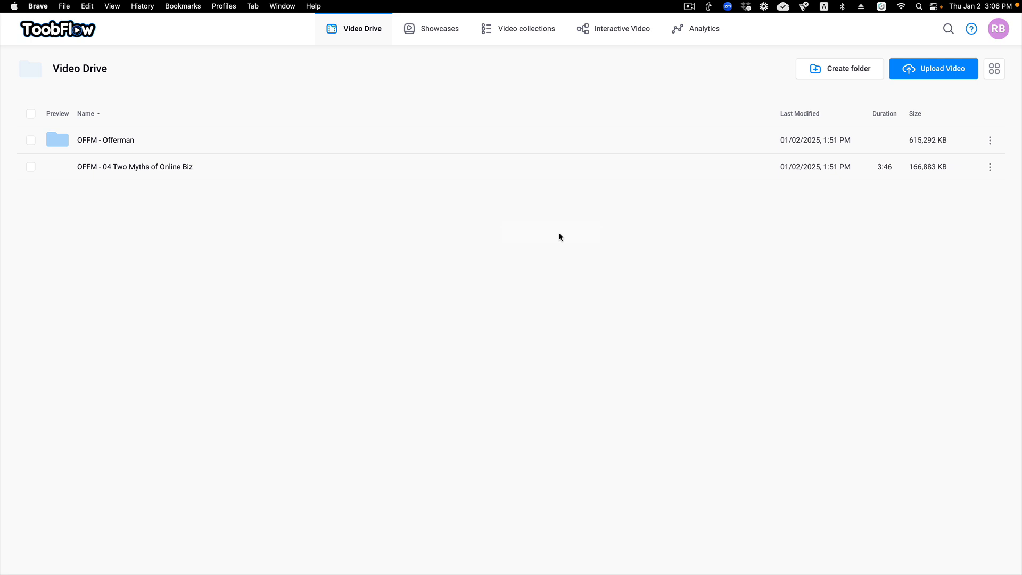
- Check the contents of the Sales Videos subfolder in OFFM - Offerman and return to the Video Drive root
left_click(105, 141)
left_click(96, 167)
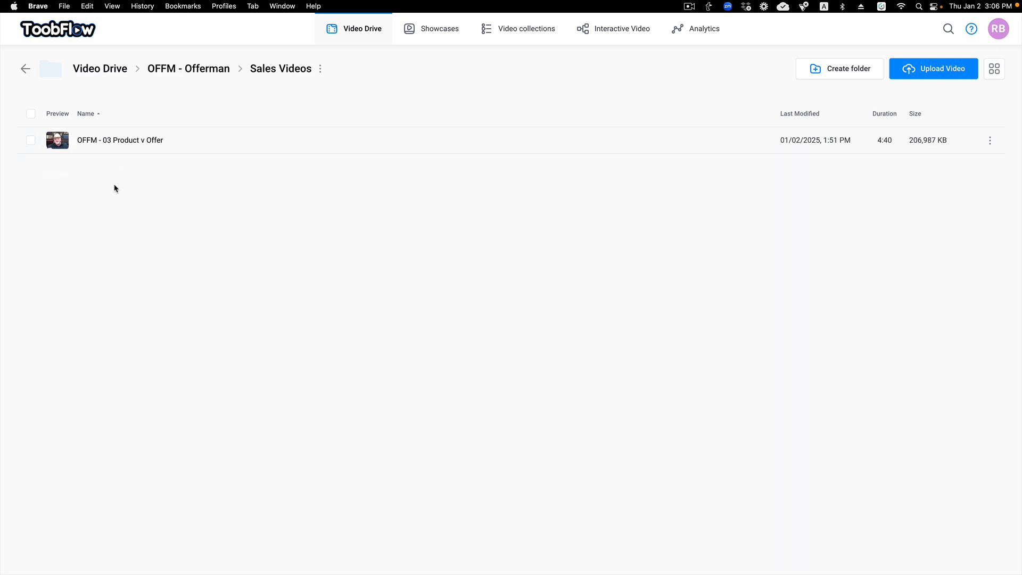
left_click(186, 69)
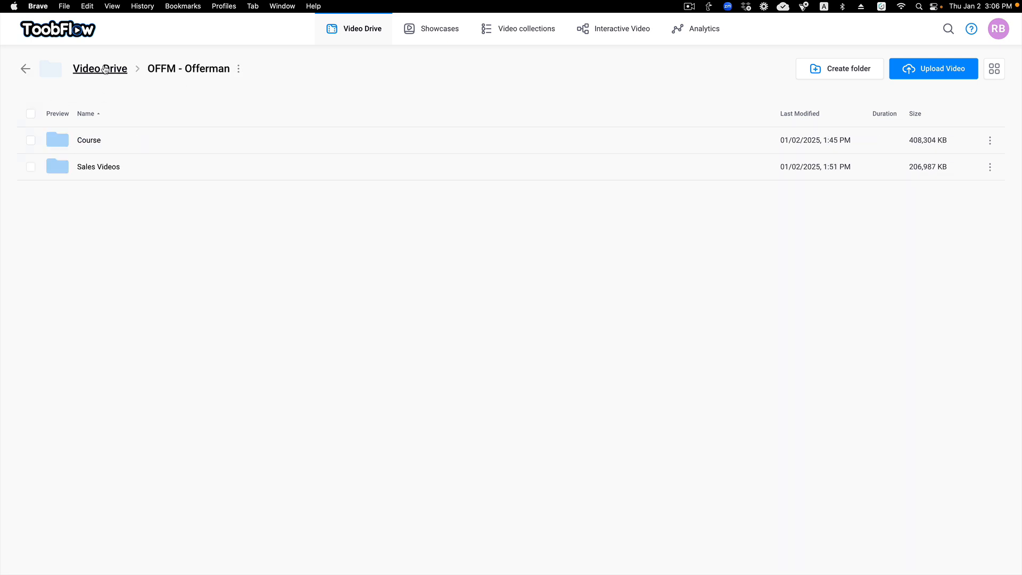
left_click(104, 69)
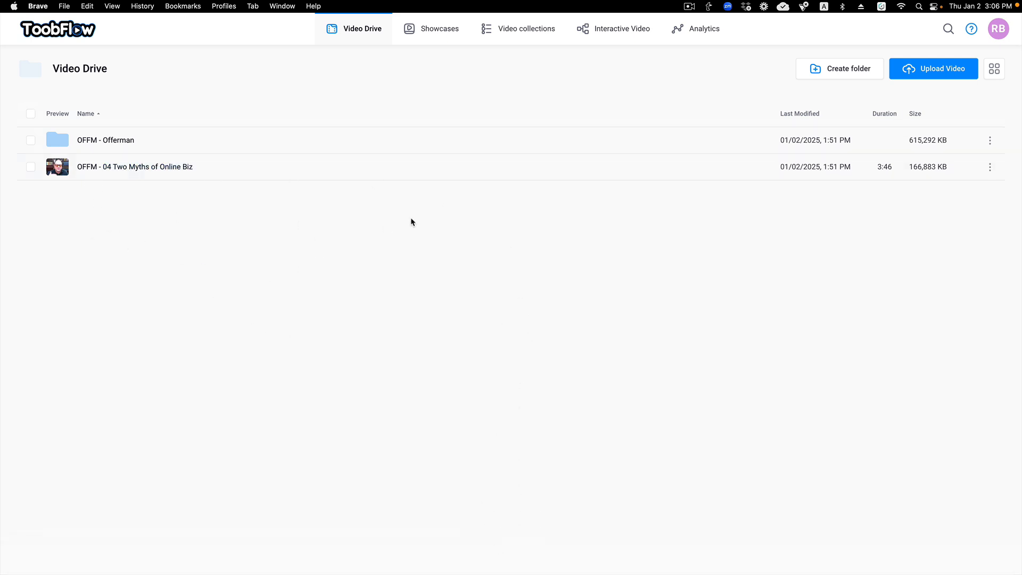
- Switch the drive to grid view and move OFFM - 04 Two Myths of Online Biz into OFFM - Offerman's Sales Videos subfolder
left_click(994, 69)
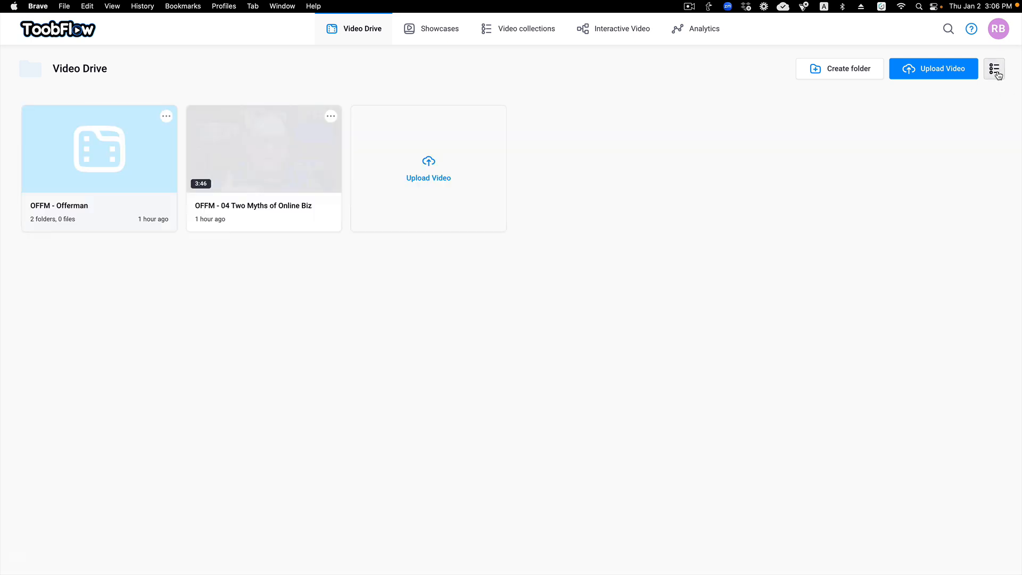
left_click(331, 116)
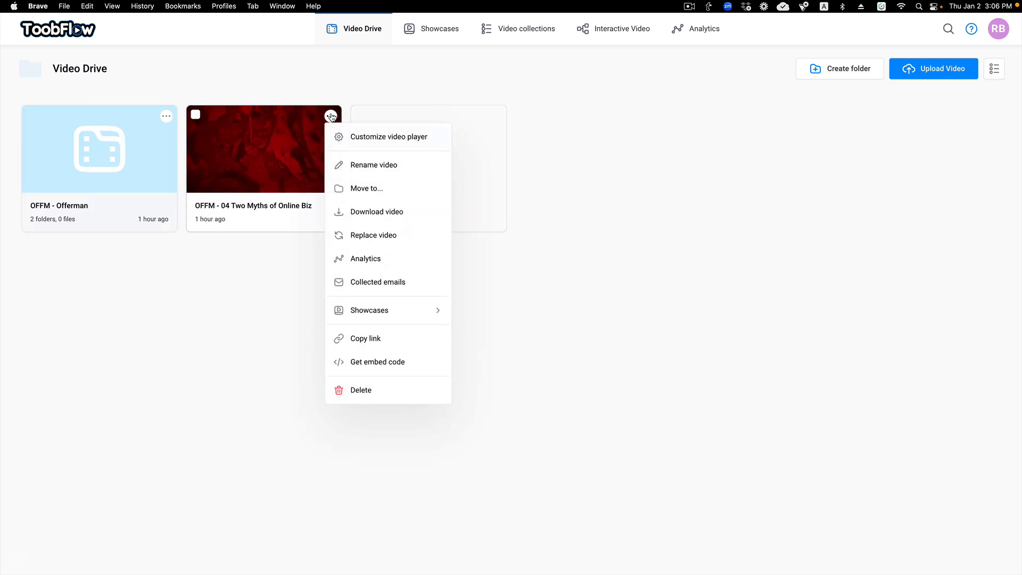
left_click(391, 98)
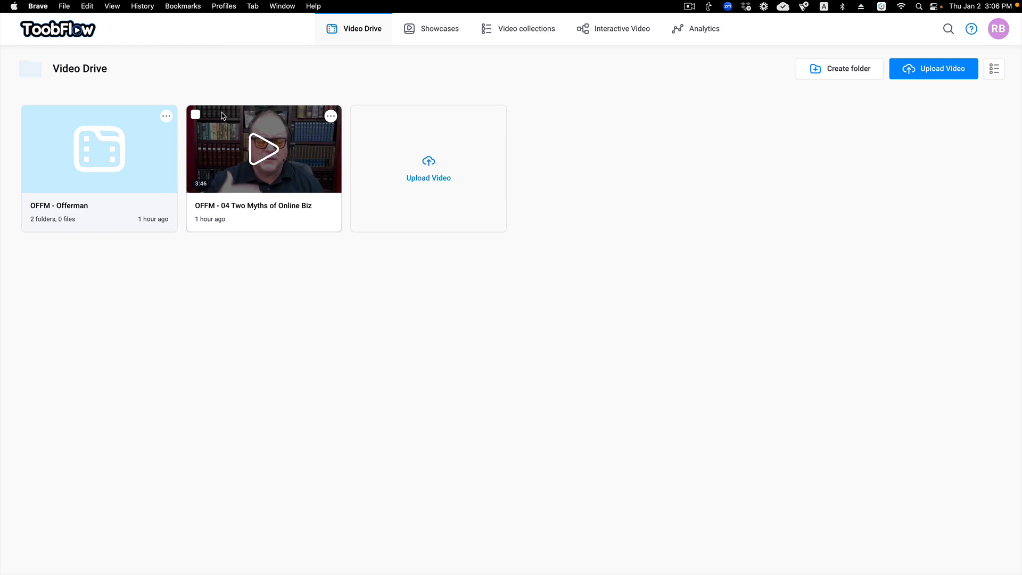
left_click(195, 116)
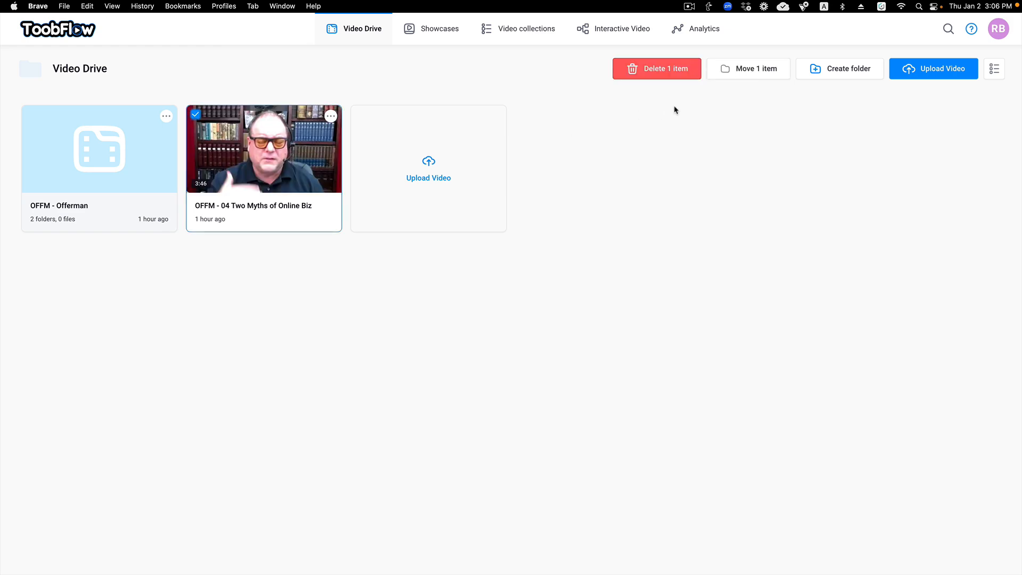
left_click(754, 70)
left_click(447, 143)
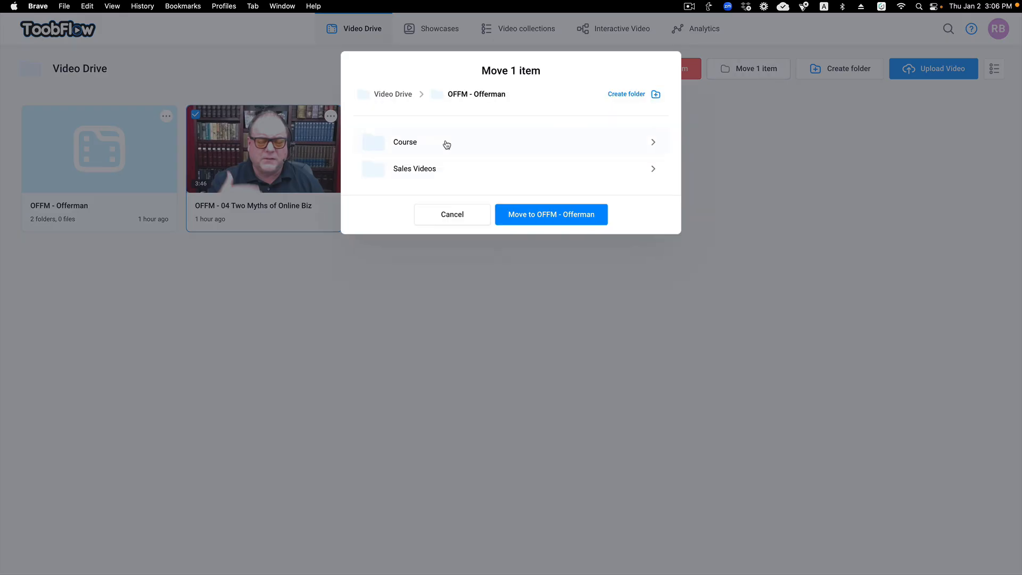
left_click(411, 168)
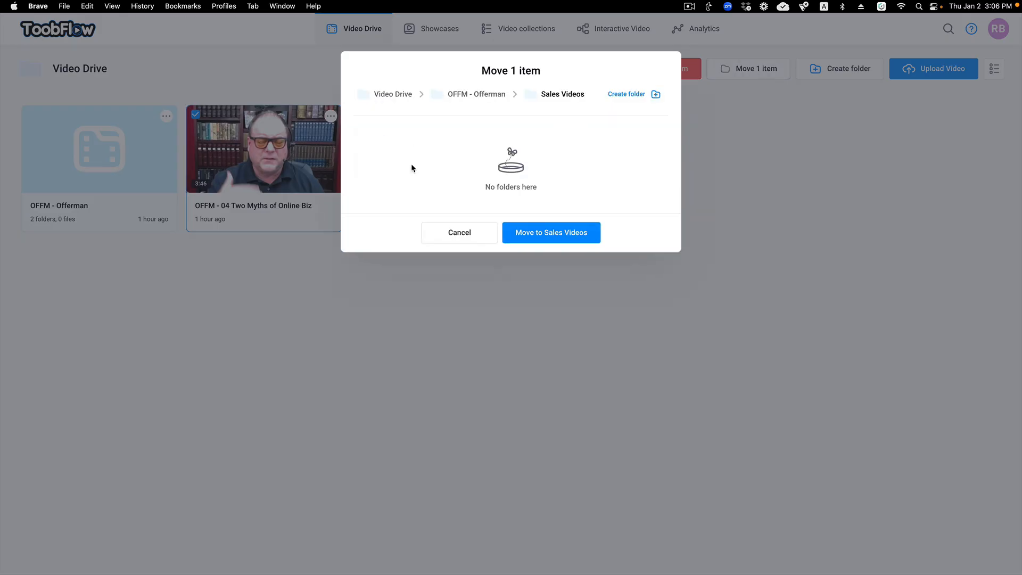
left_click(545, 232)
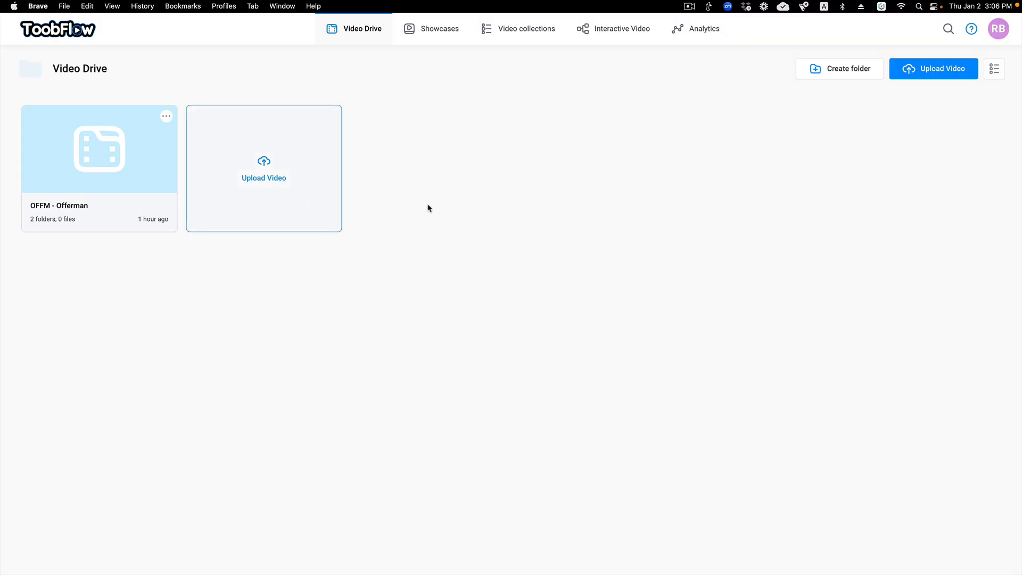
- Review the Course and Sales Videos subfolders inside OFFM - Offerman in grid view and return to the Video Drive root
left_click(70, 148)
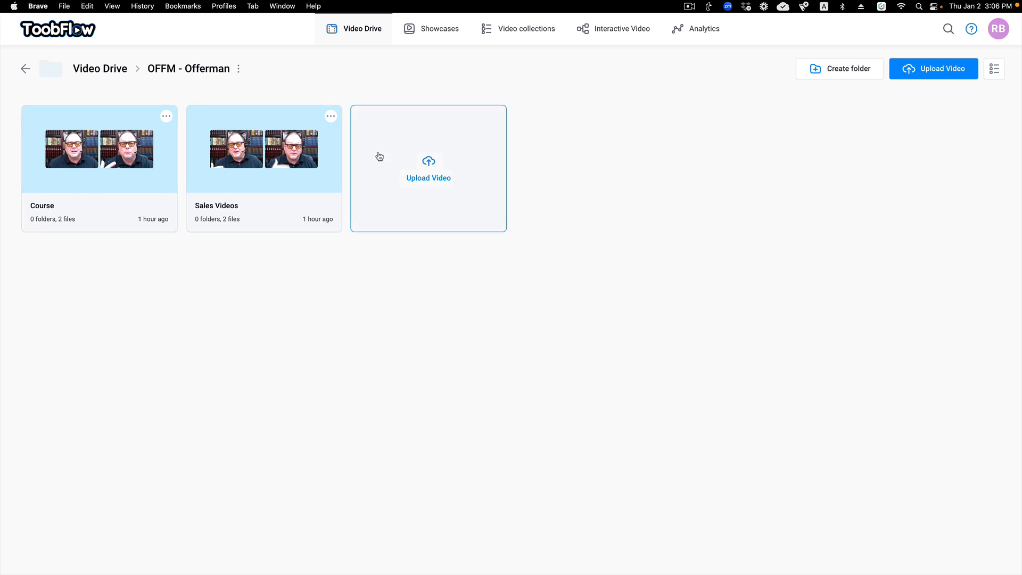
left_click(101, 66)
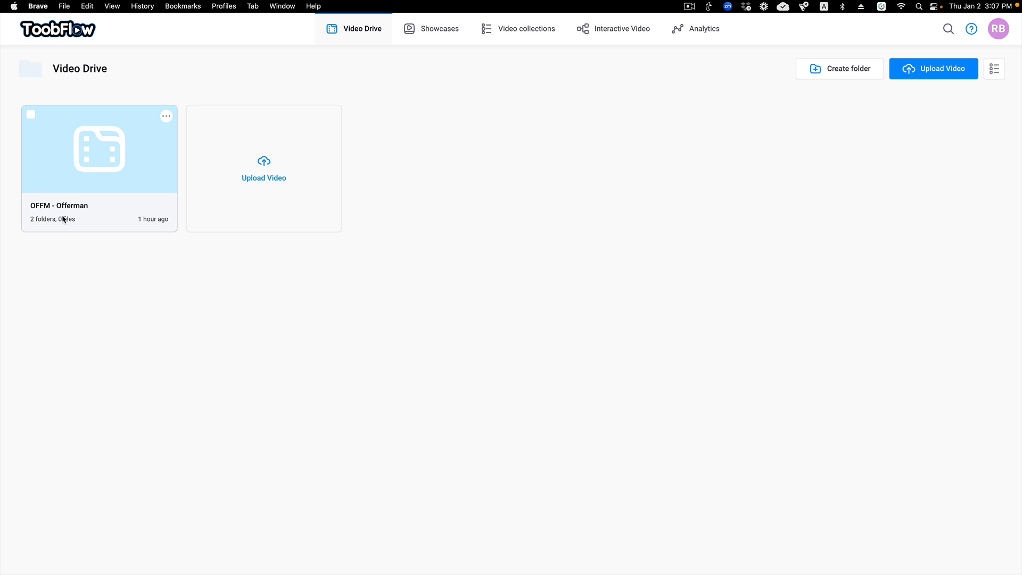
left_click(76, 208)
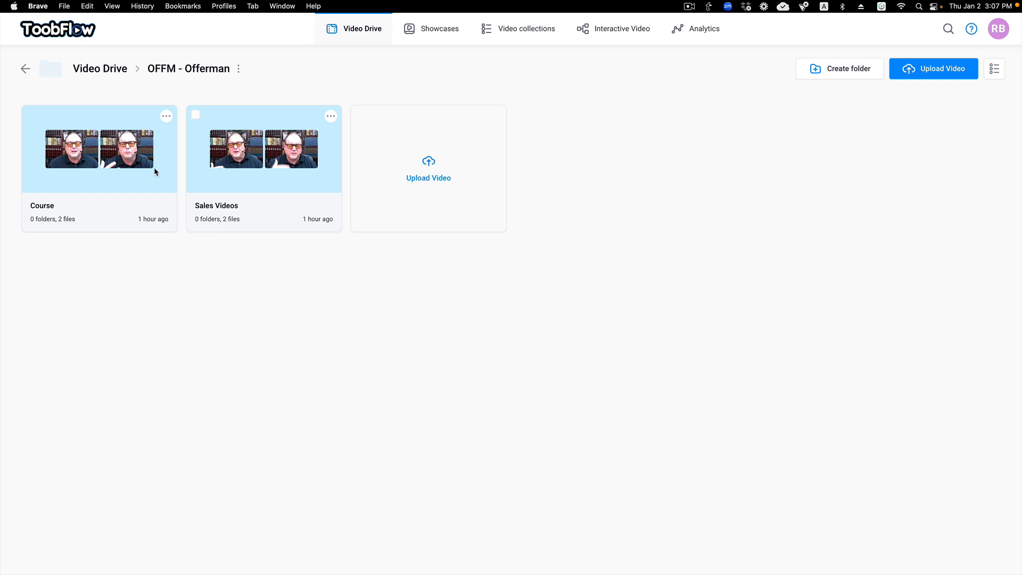
left_click(107, 70)
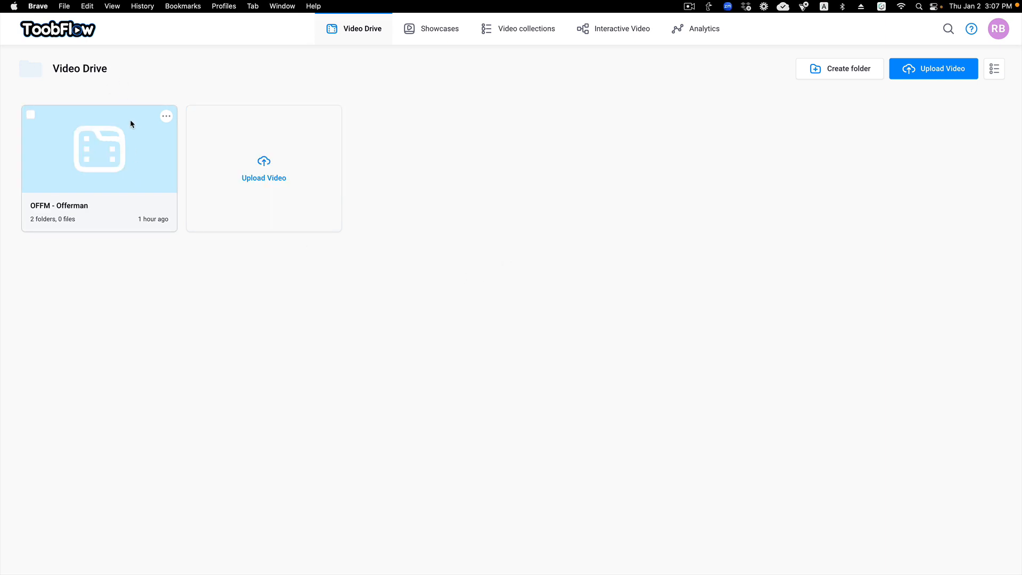
- Switch the drive to list view and create a root folder named 99 Video Thumbnails and Placeholders
left_click(993, 68)
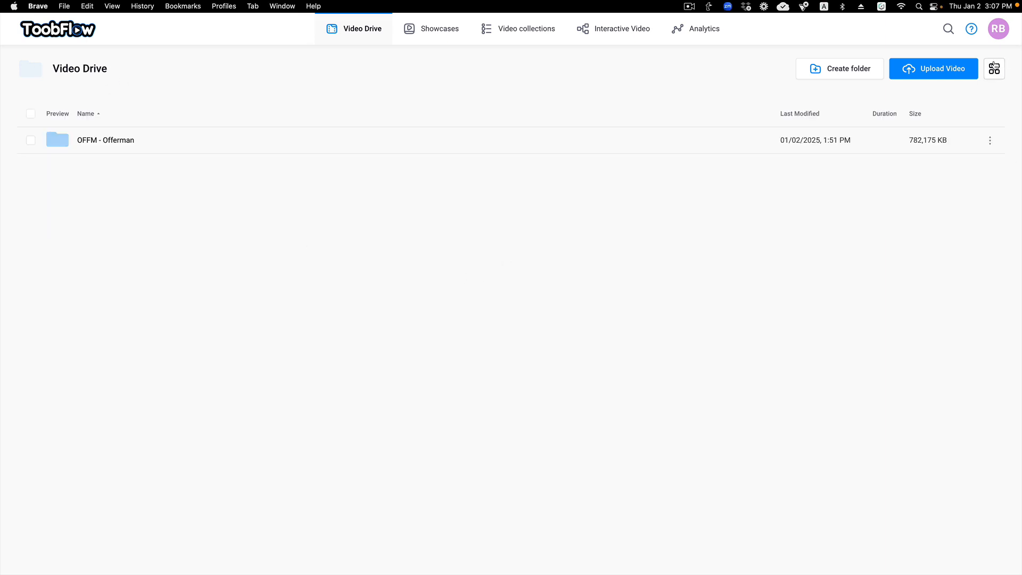
left_click(852, 71)
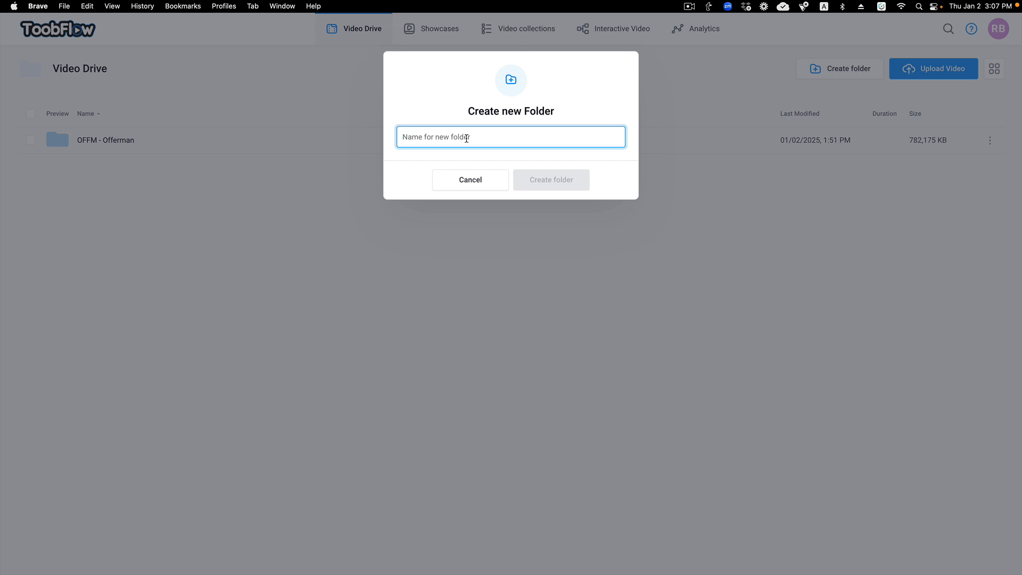
type("99")
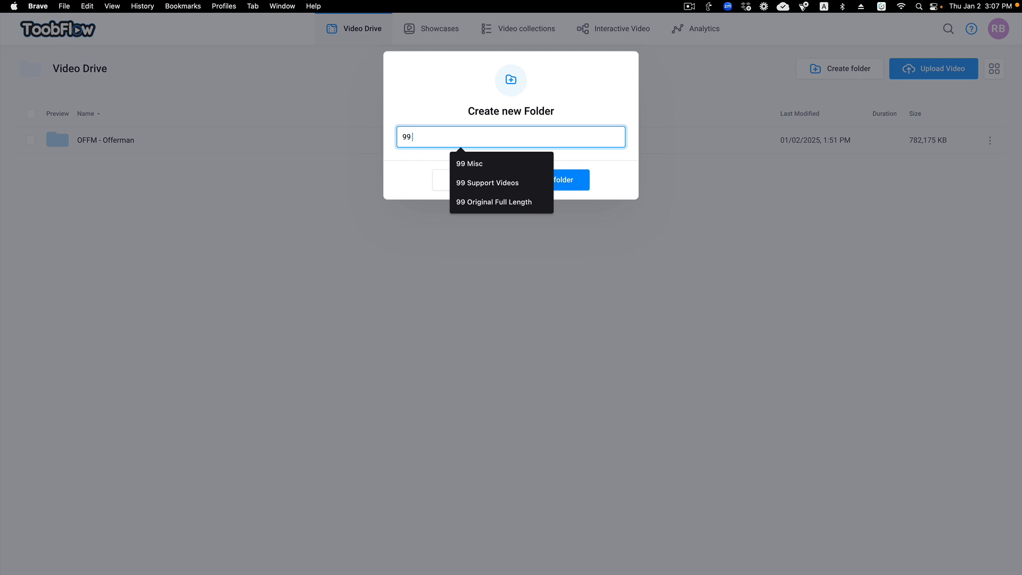
type(" V")
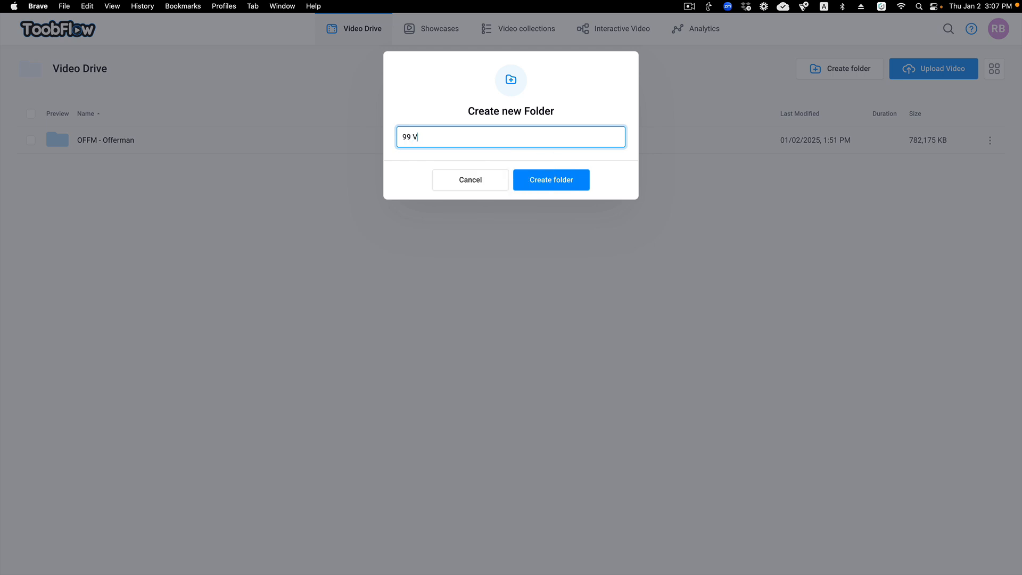
type("ideo Thumbnails and Placeholders")
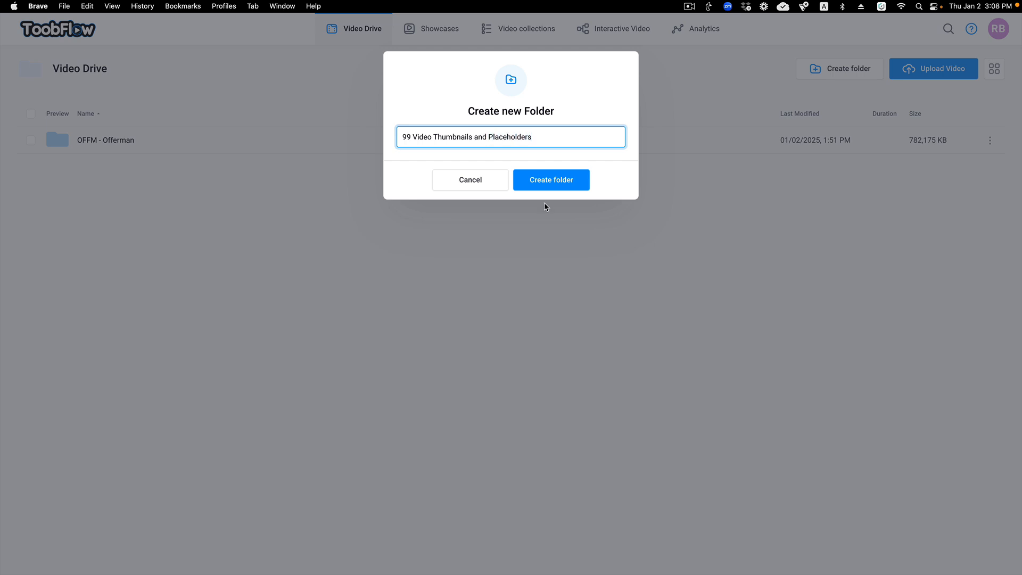
left_click(568, 187)
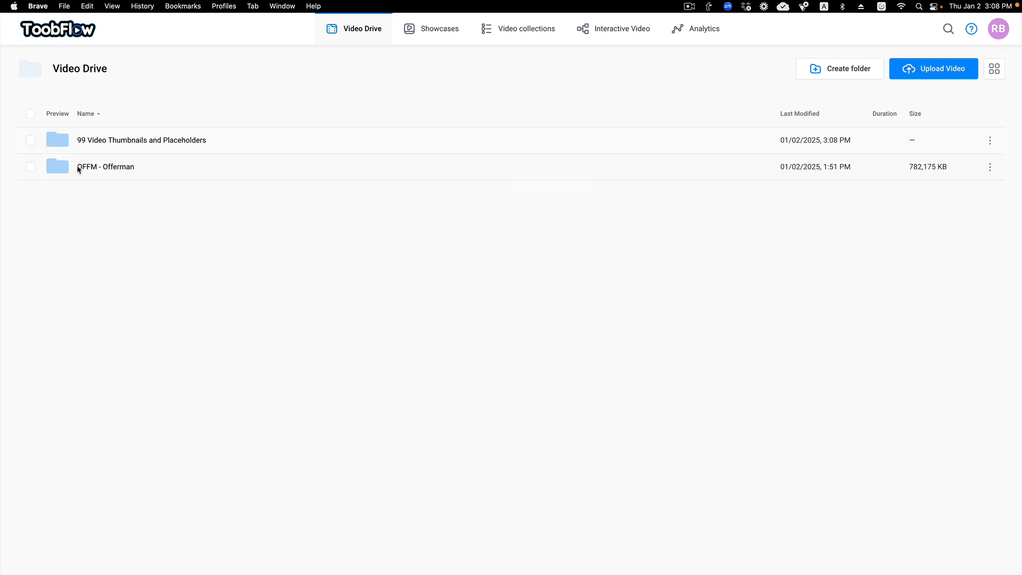
- Create a root folder named 01 Courses and move the OFFM - Offerman folder into it
left_click(852, 74)
left_click(495, 137)
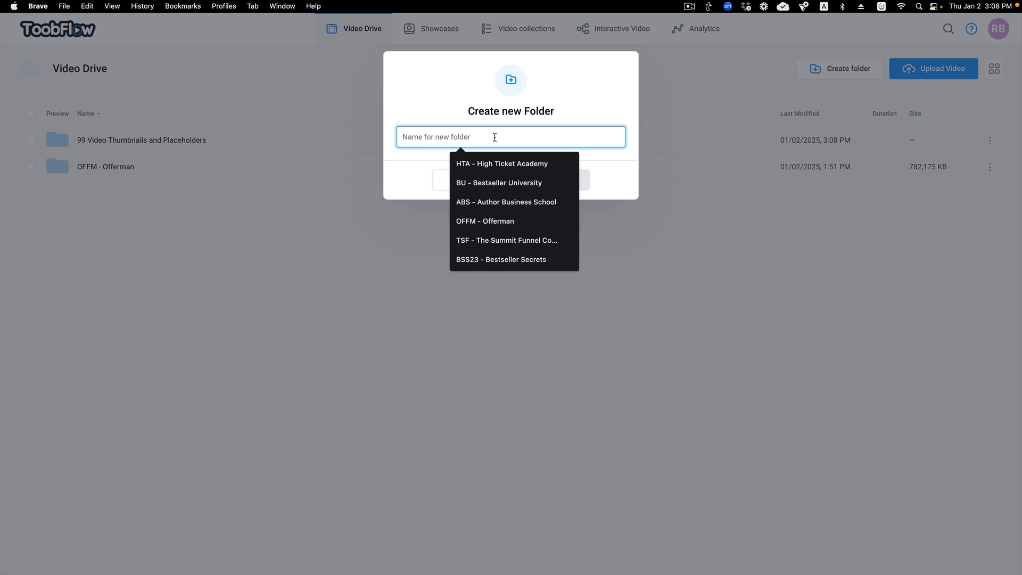
type("01 Co")
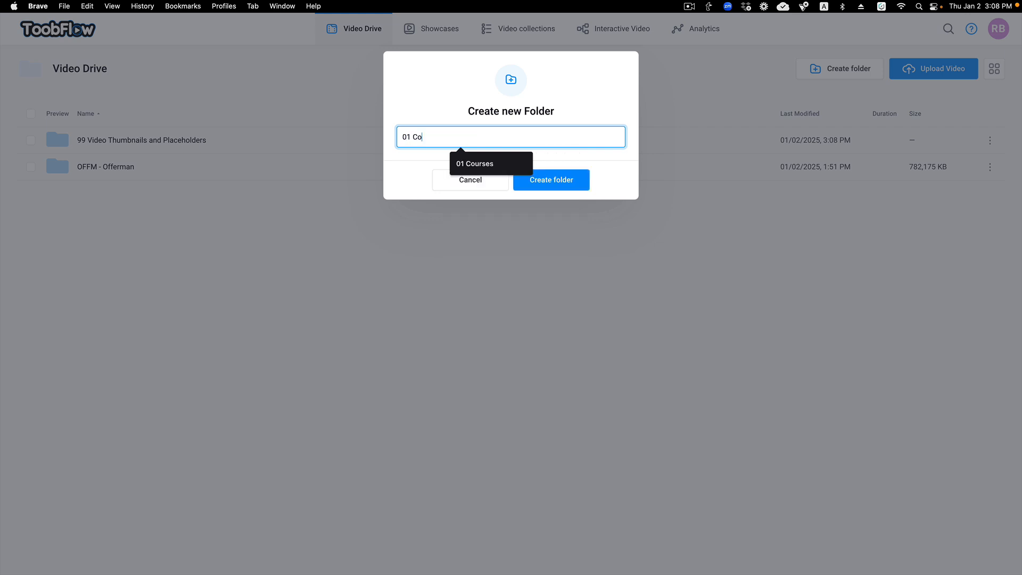
type("urses")
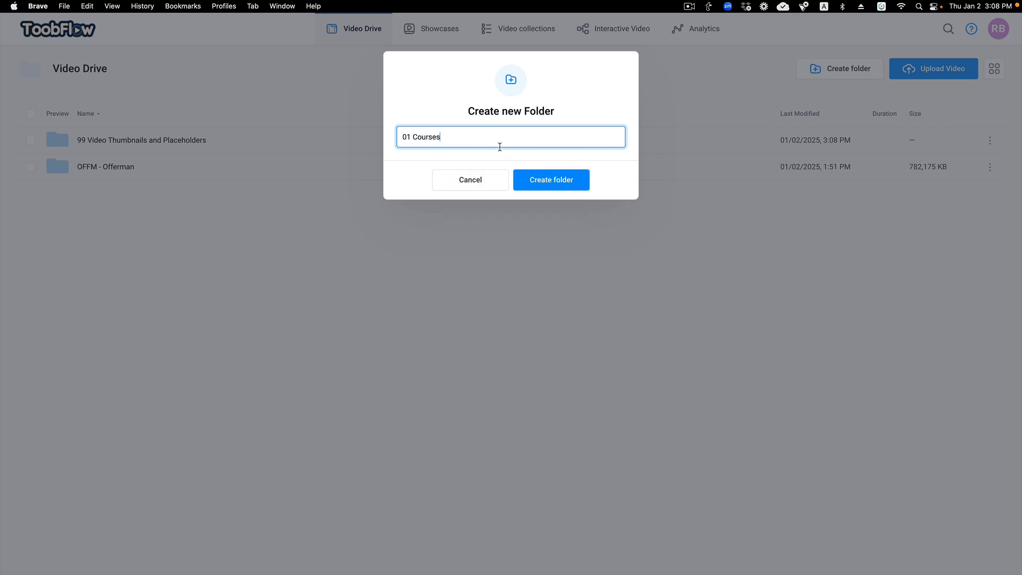
left_click(551, 178)
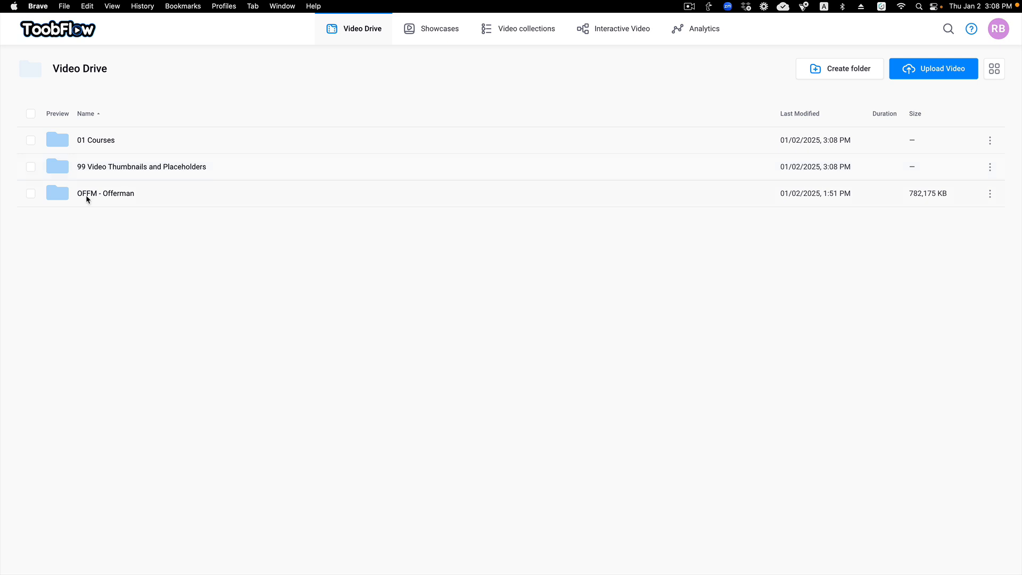
left_click_drag(58, 195, 63, 140)
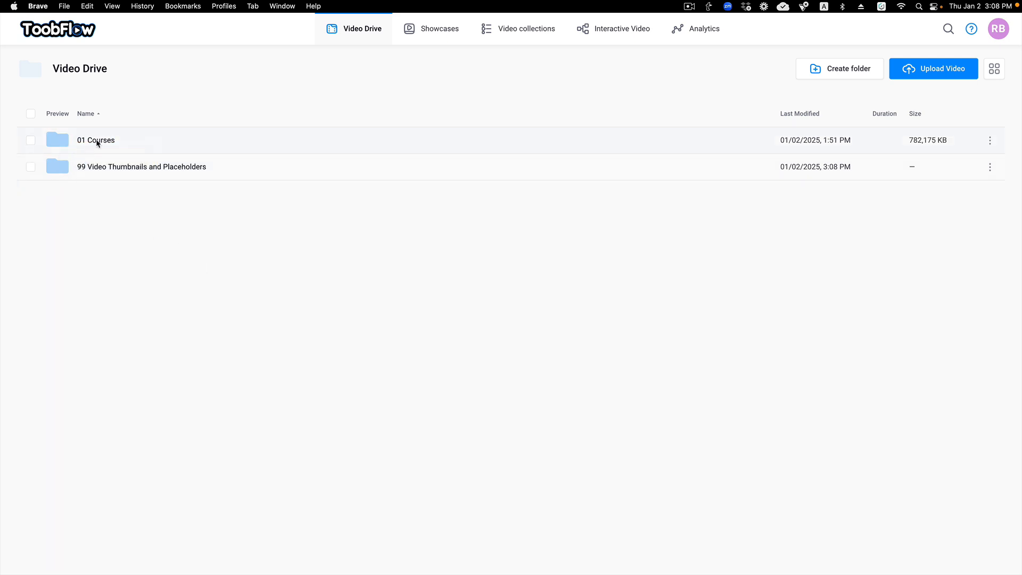
- Create a folder named 02 Webinars in the Video Drive root
left_click(832, 69)
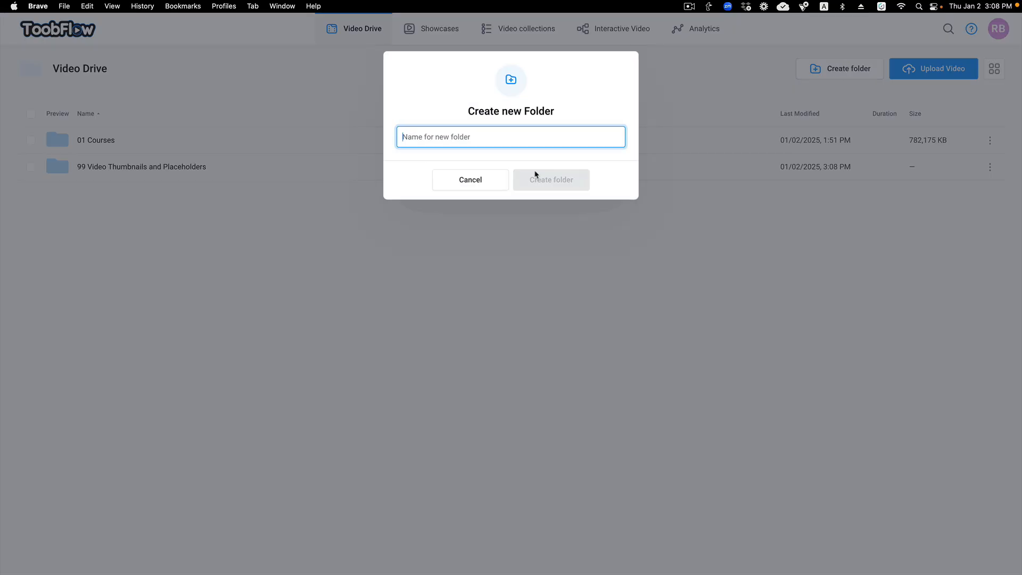
left_click(471, 137)
type("02 Webinars")
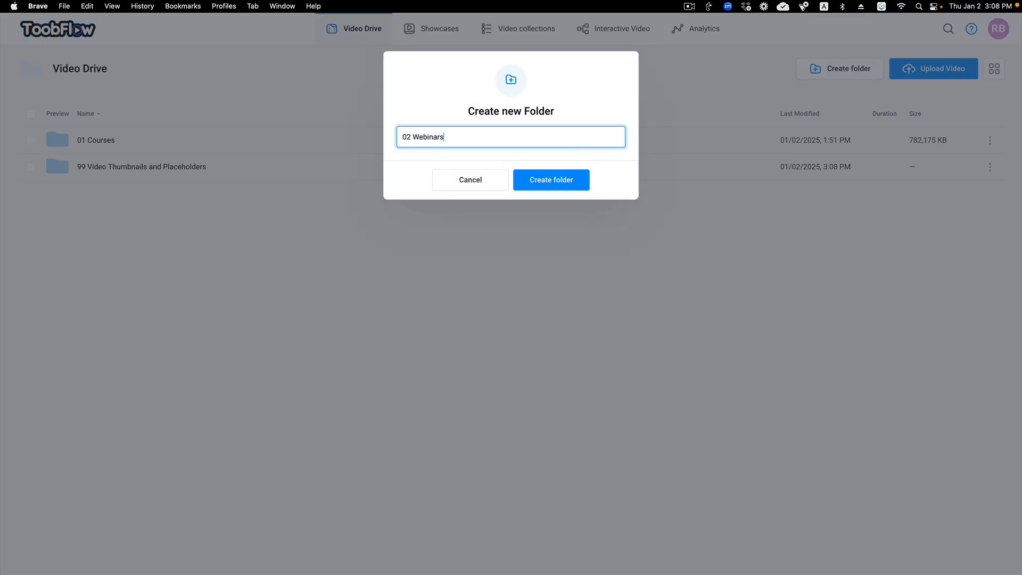
left_click(544, 181)
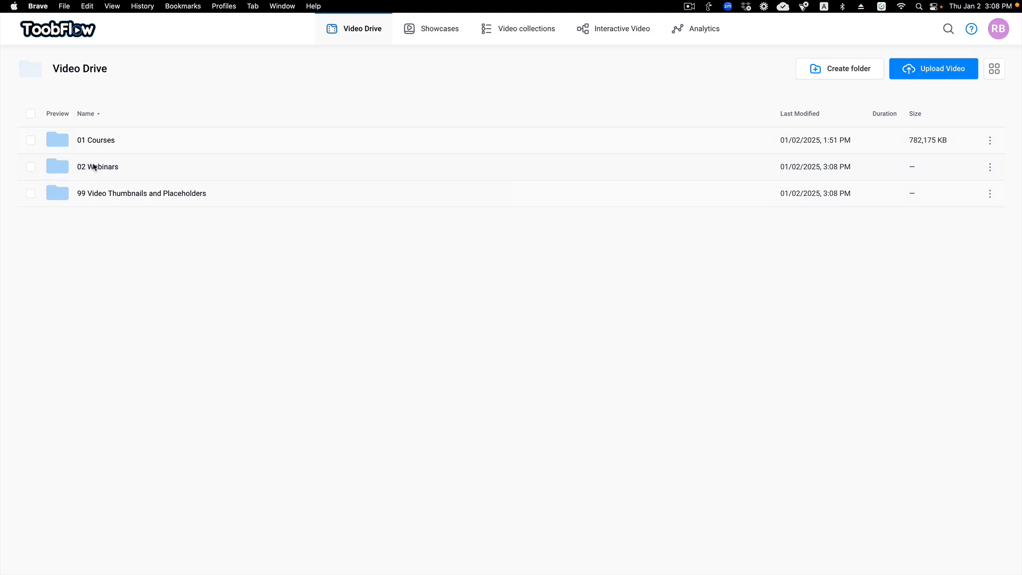
- Create a folder named 03 Summits in the Video Drive root
left_click(852, 73)
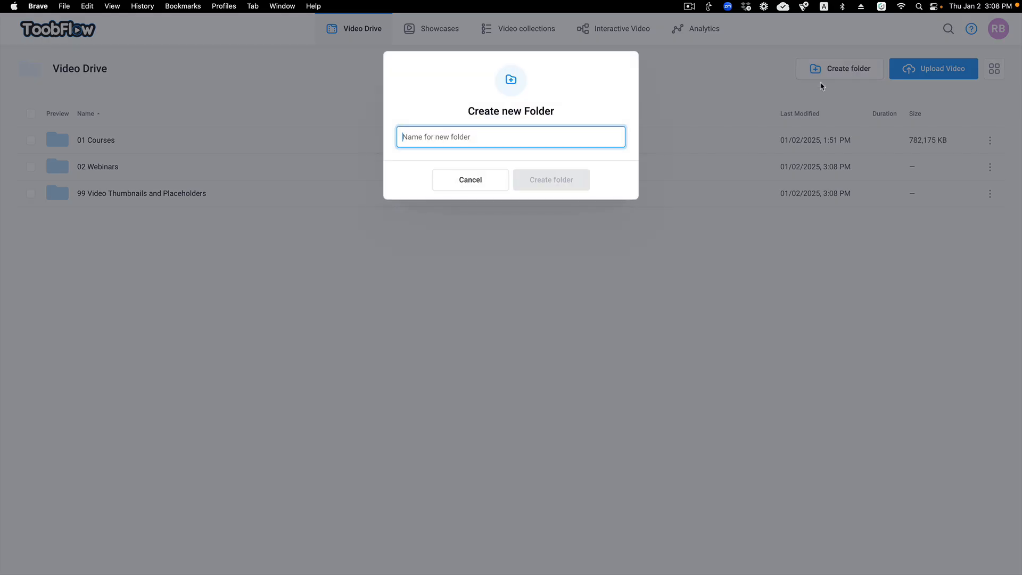
left_click(501, 134)
type("s")
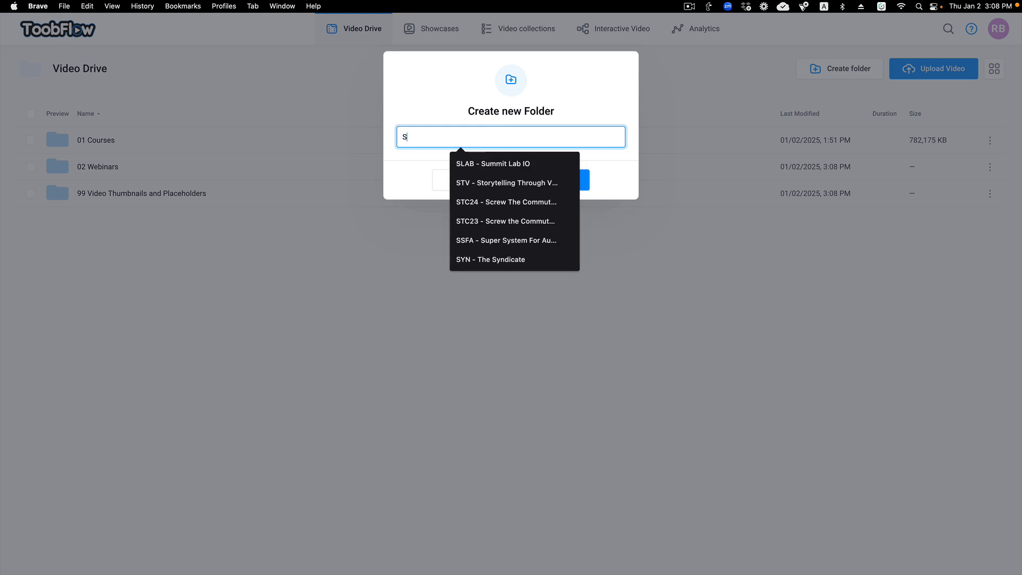
key("BackSpace")
type("03 Summits")
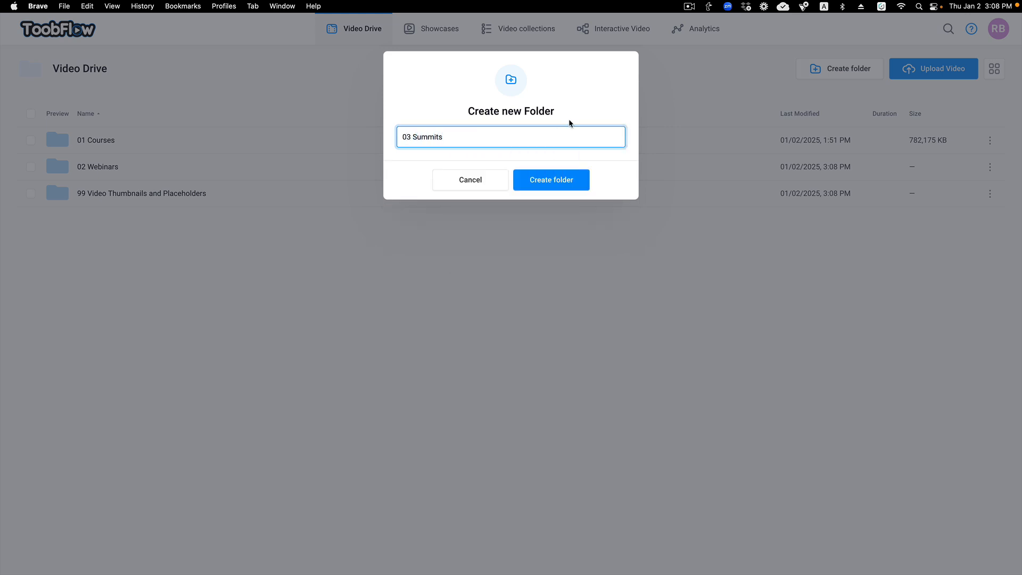
left_click(584, 180)
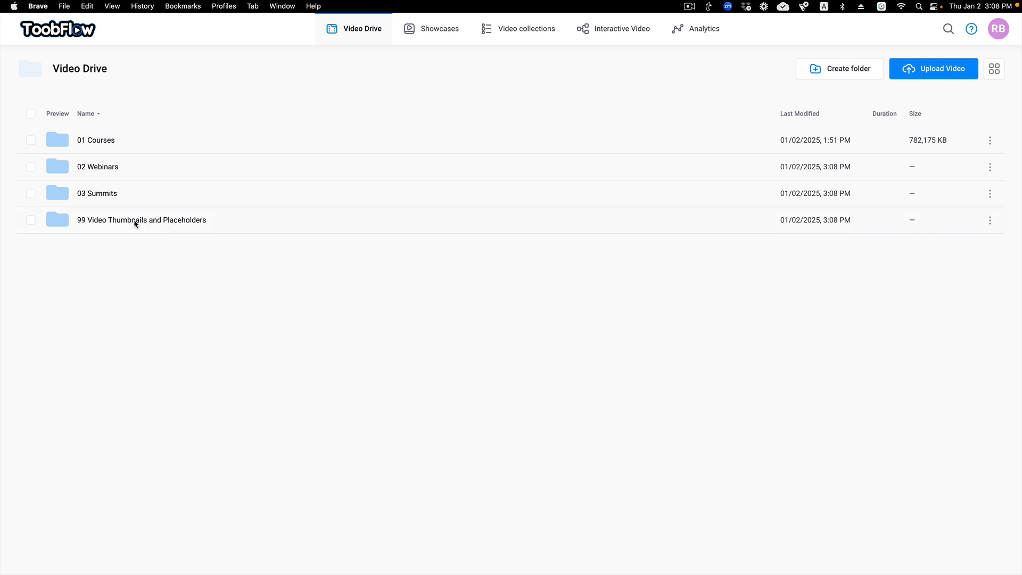
- Upload ToobFlow Video Logo 01.mp4 and 00_Coming_Soon_Video_Placeholder.mp4 into the 99 Video Thumbnails and Placeholders folder
left_click(59, 221)
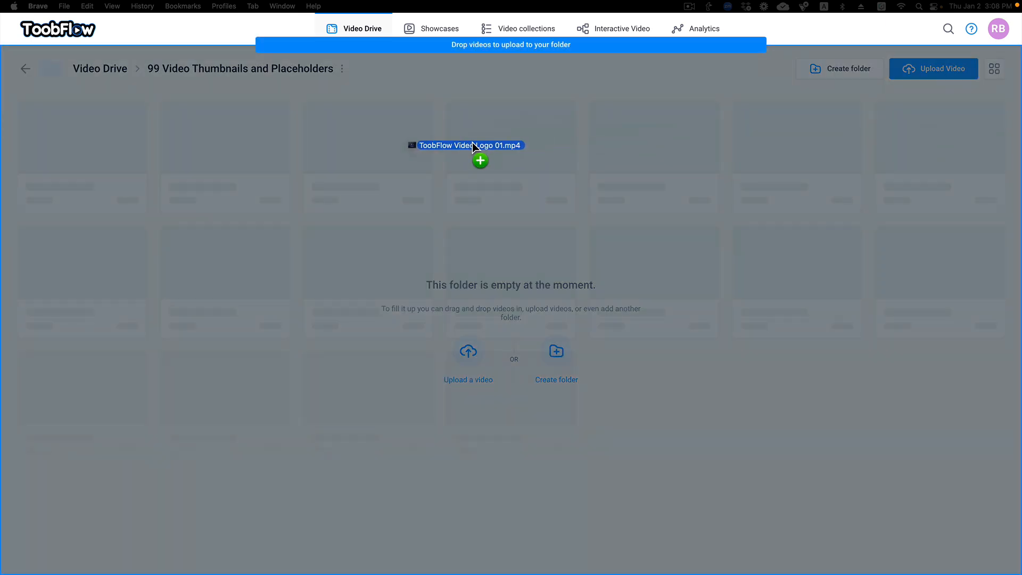
left_click_drag(472, 142, 463, 158)
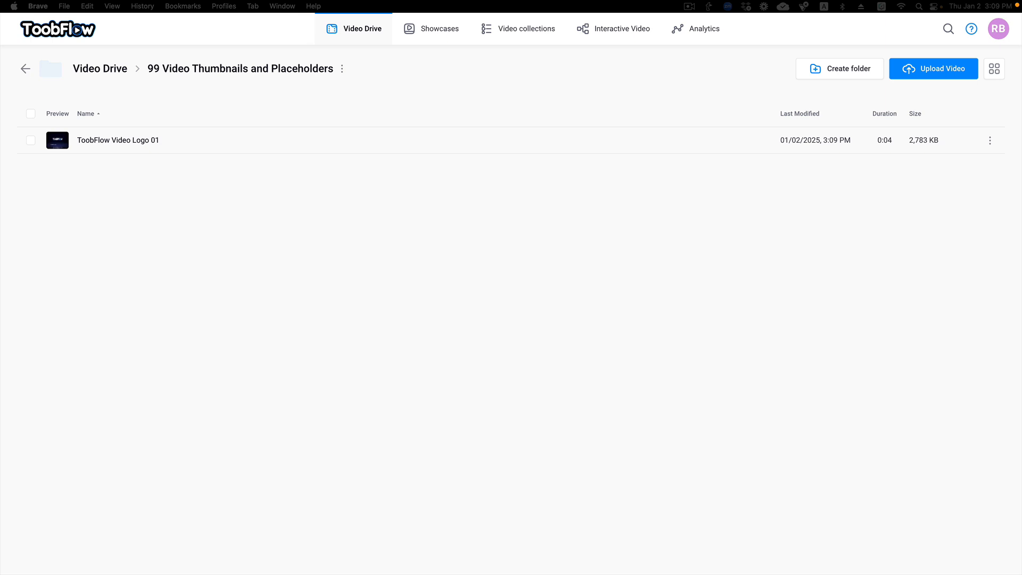
left_click_drag(453, 267, 462, 271)
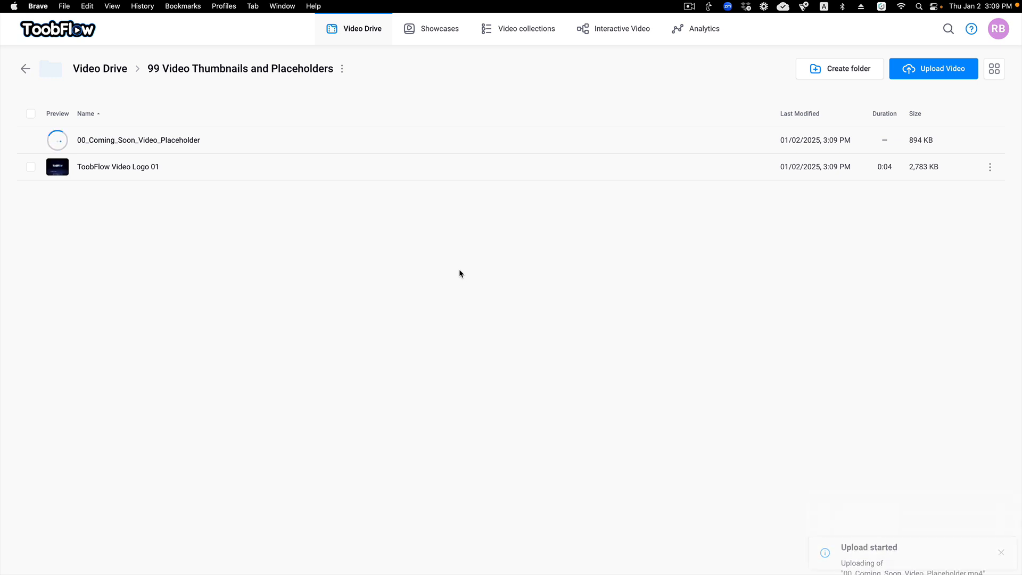
- Preview the ToobFlow Video Logo 01 video and return to the 99 Video Thumbnails and Placeholders folder
left_click(109, 168)
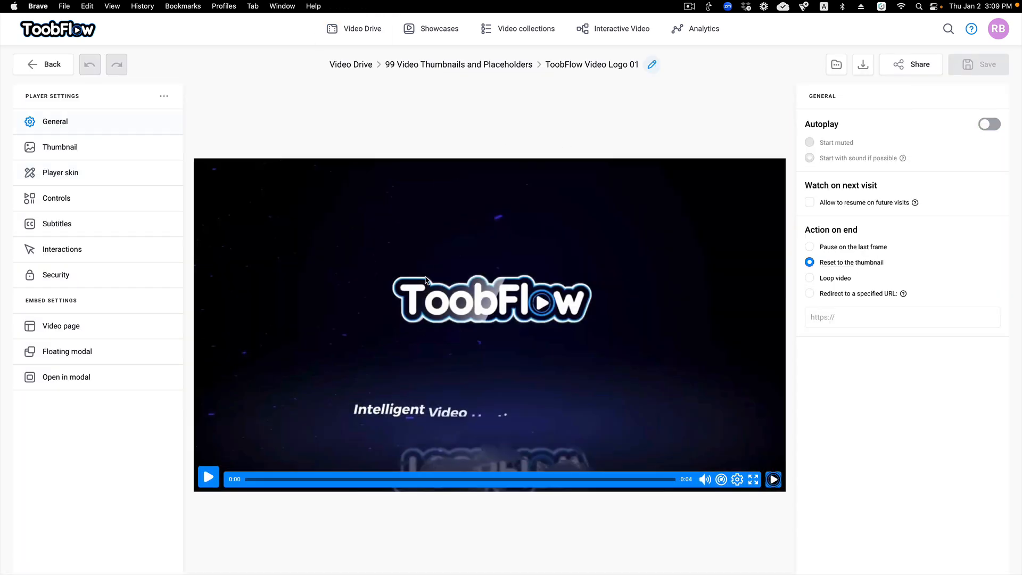
left_click(209, 479)
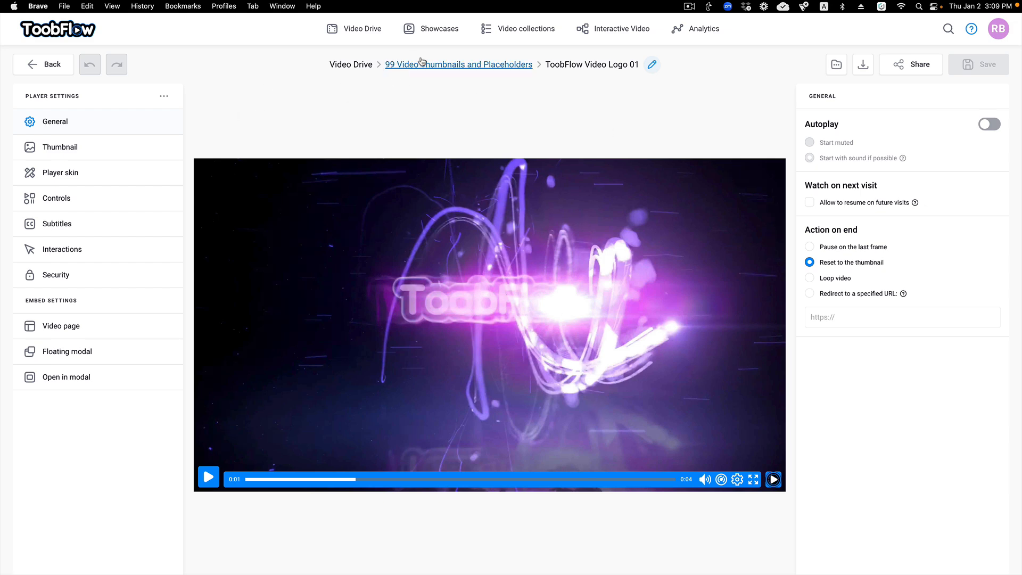
left_click(454, 65)
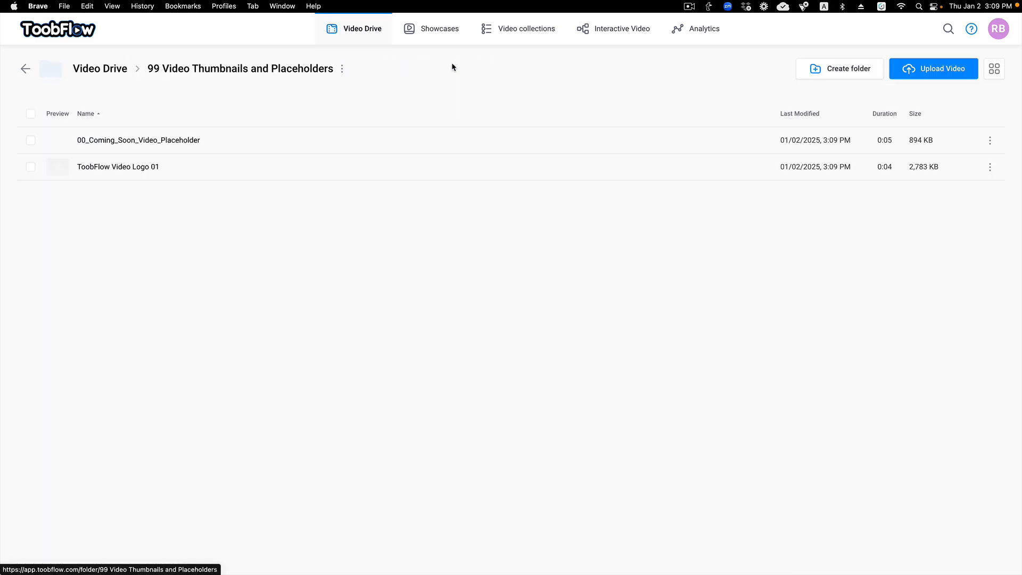
- Play and pause the 00_Coming_Soon_Video_Placeholder video, and return to the Video Drive root
left_click(148, 141)
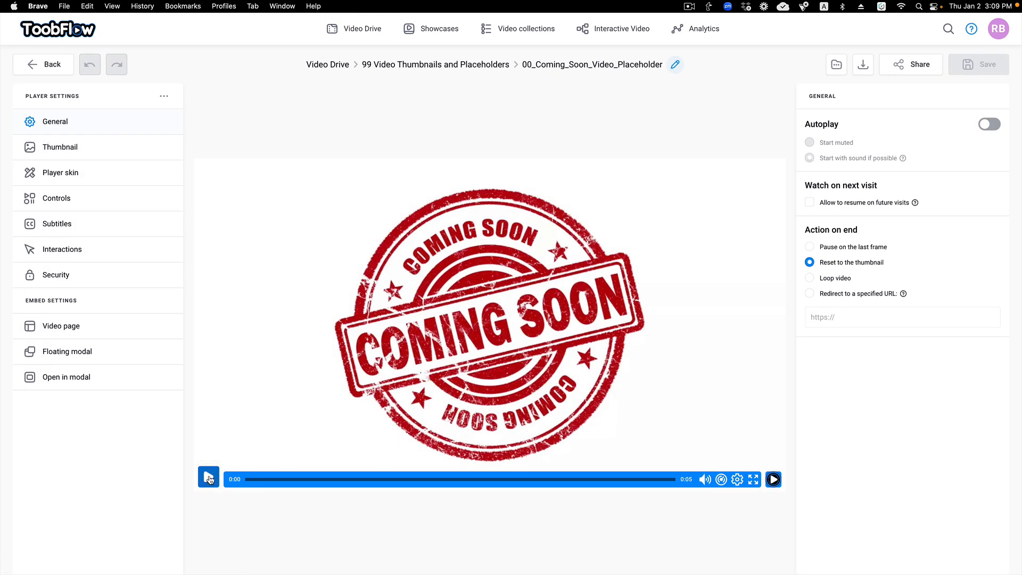
left_click(208, 478)
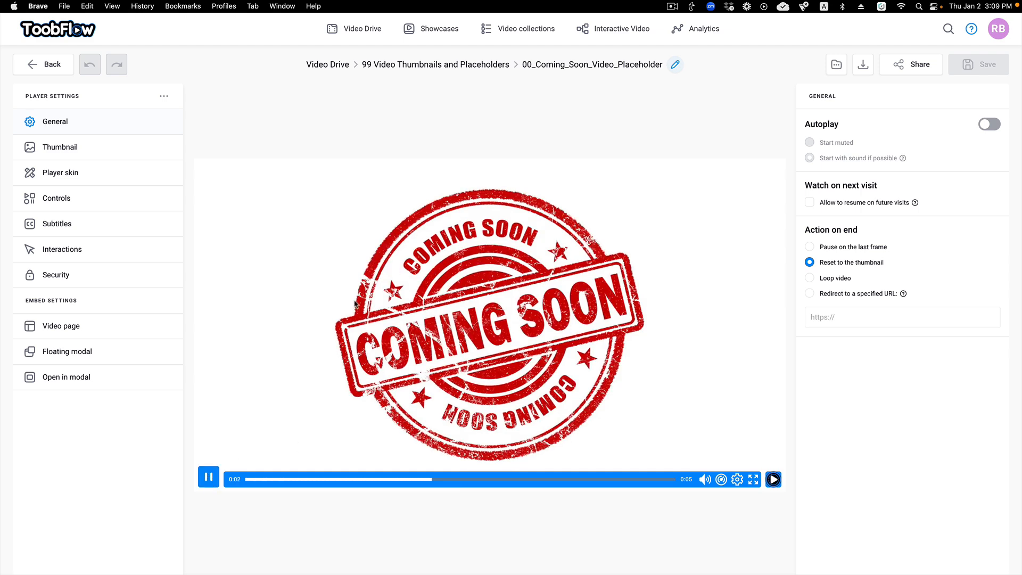
left_click(208, 476)
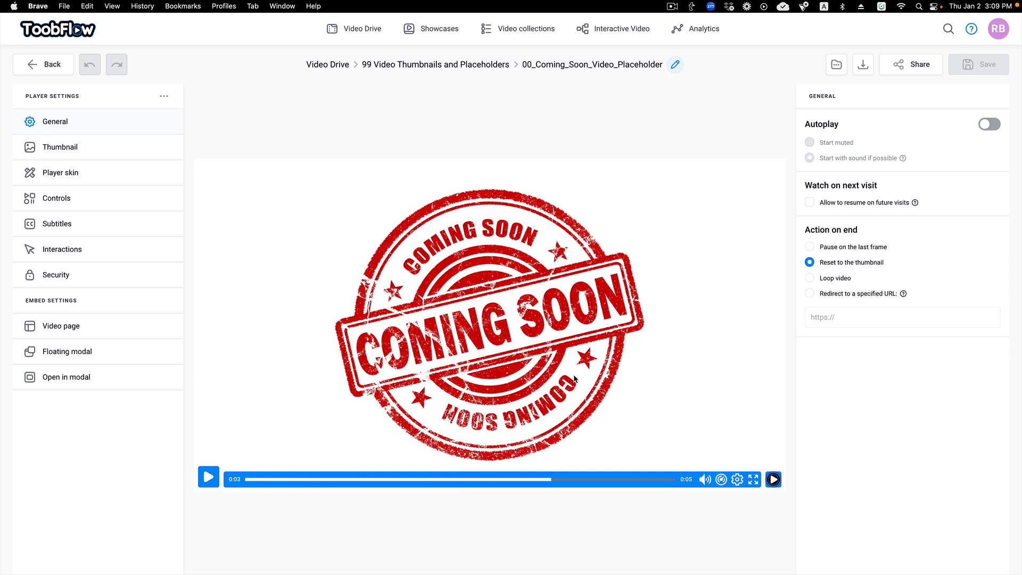
left_click(445, 65)
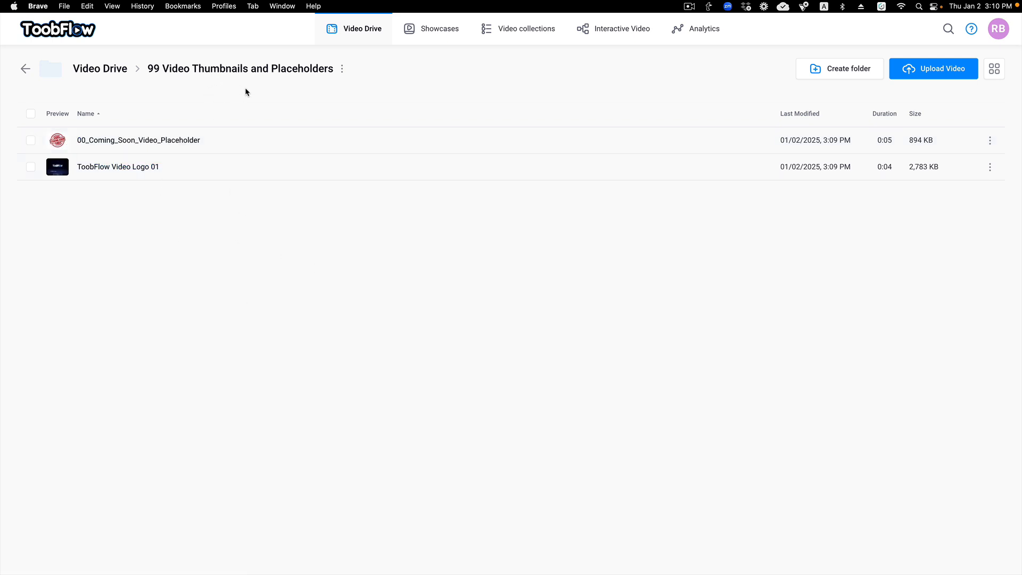
left_click(90, 69)
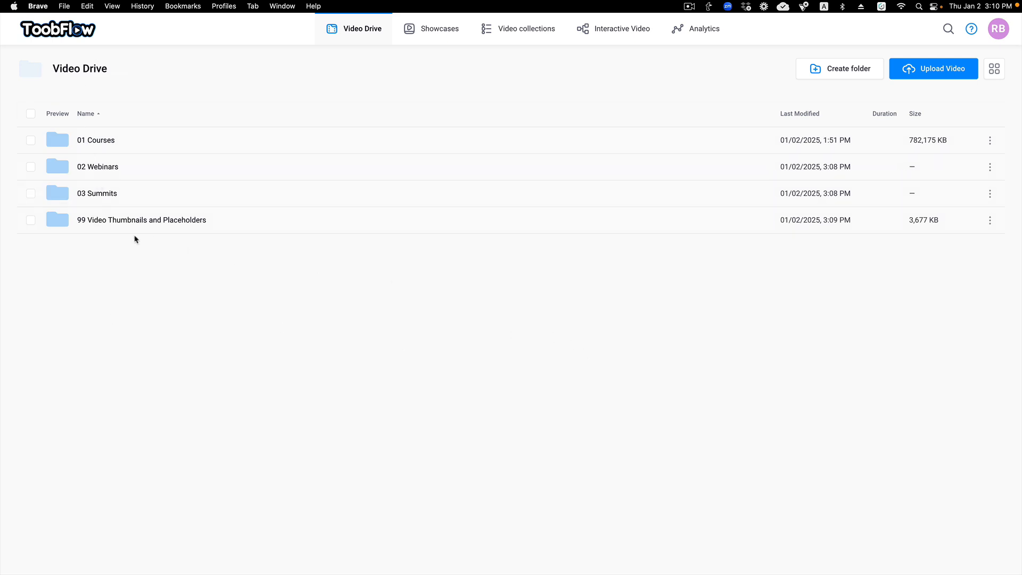
- Move OFFM - 01 Welcome from OFFM - Offerman's Course subfolder to its Sales Videos subfolder and return to the Video Drive root
left_click(103, 140)
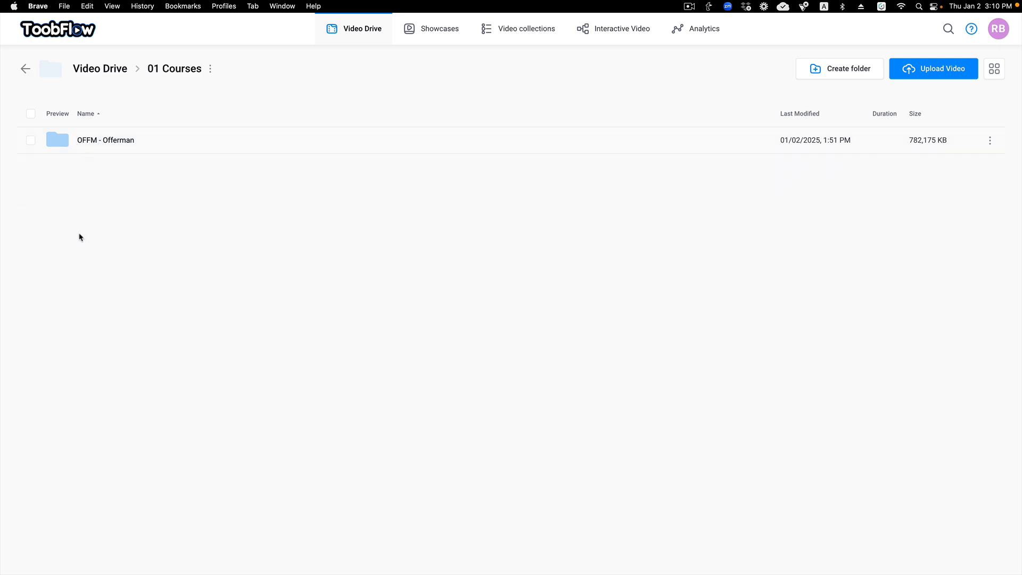
left_click(85, 141)
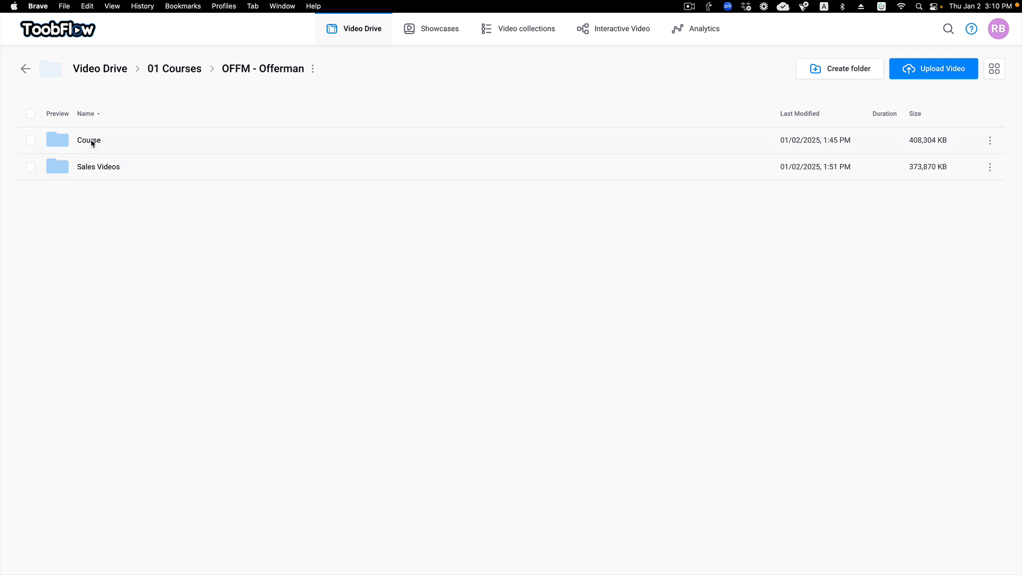
left_click(91, 141)
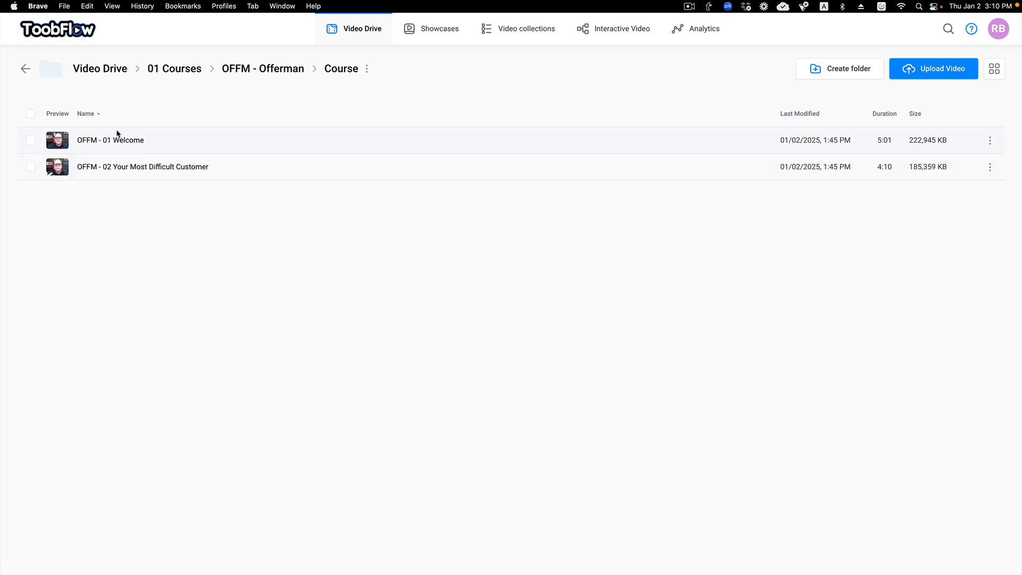
left_click(31, 140)
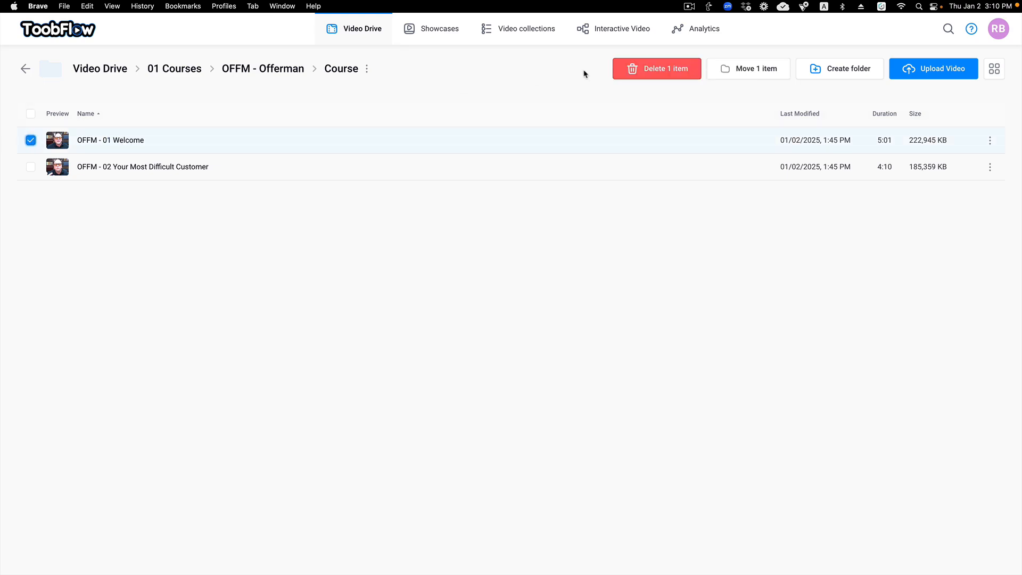
left_click(745, 70)
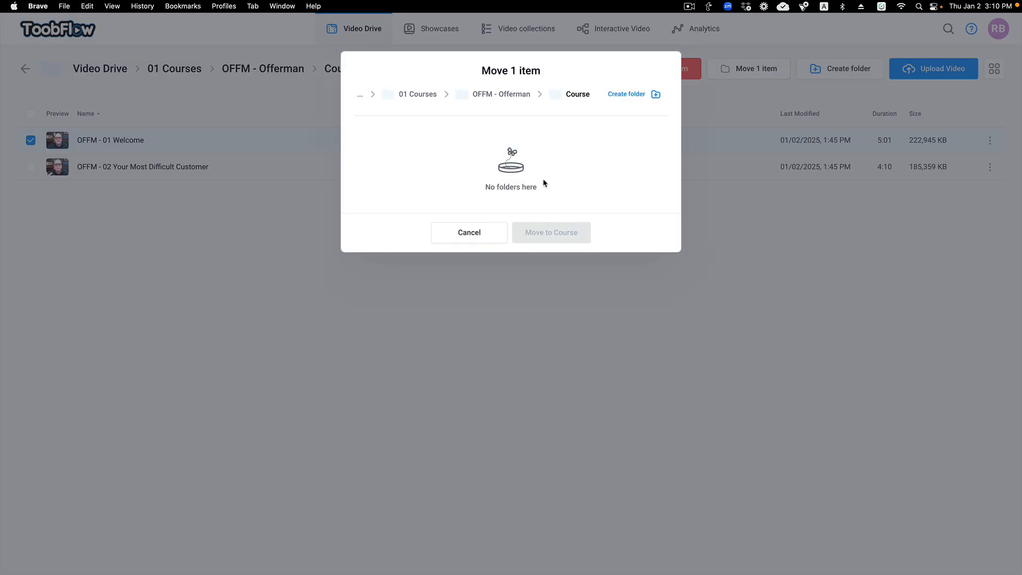
left_click(513, 95)
left_click(418, 167)
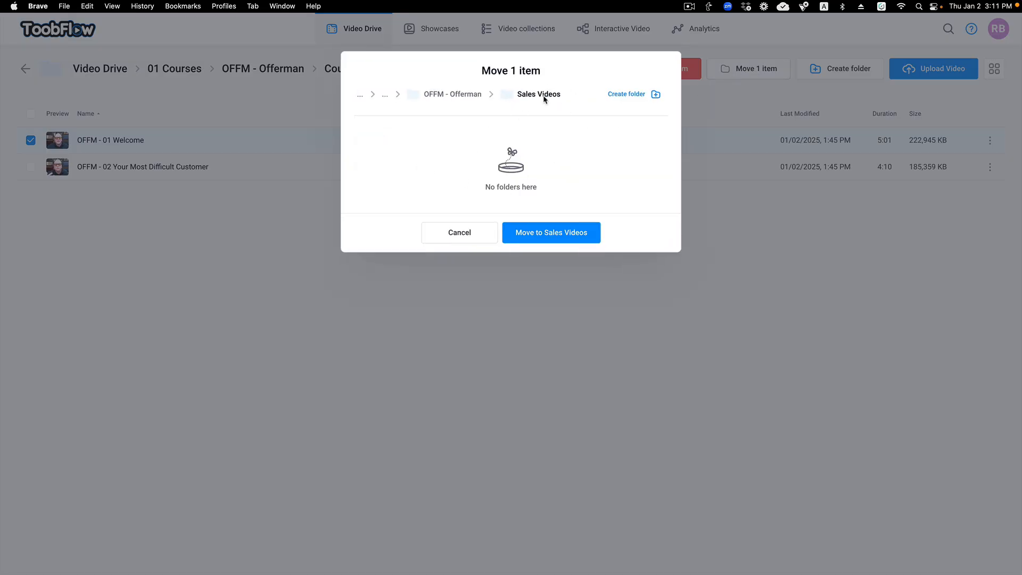
left_click(550, 232)
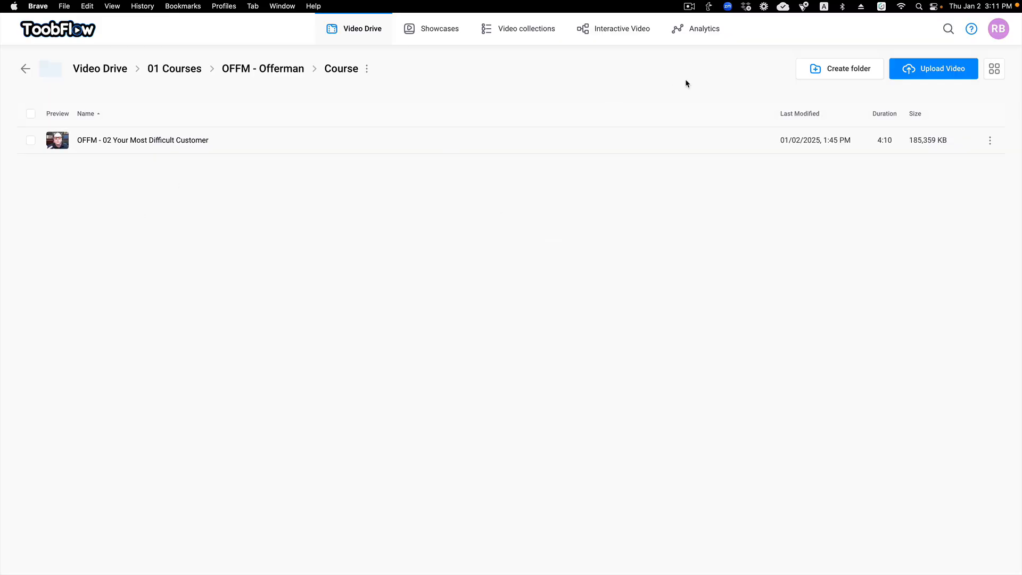
left_click(154, 69)
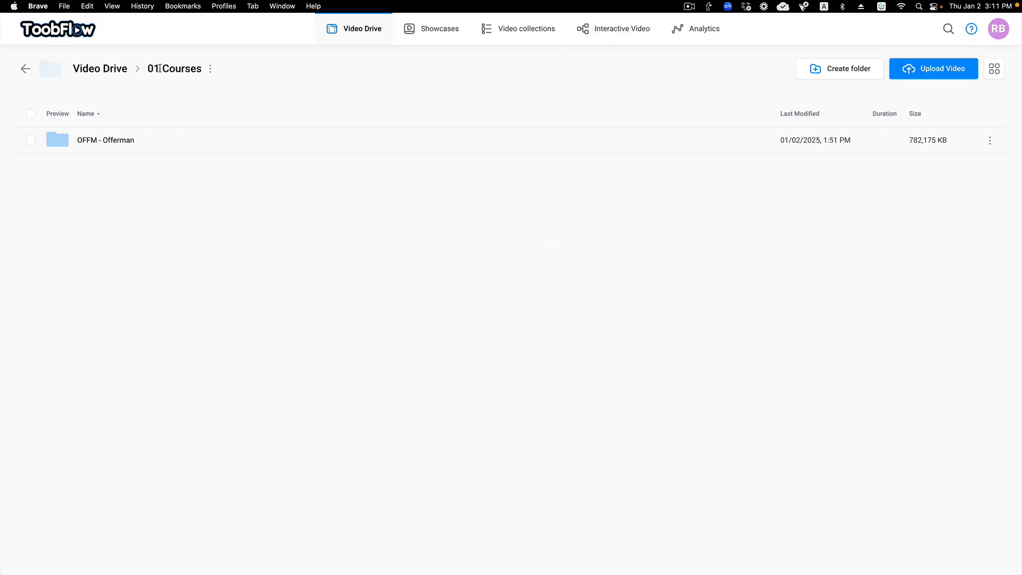
left_click(25, 69)
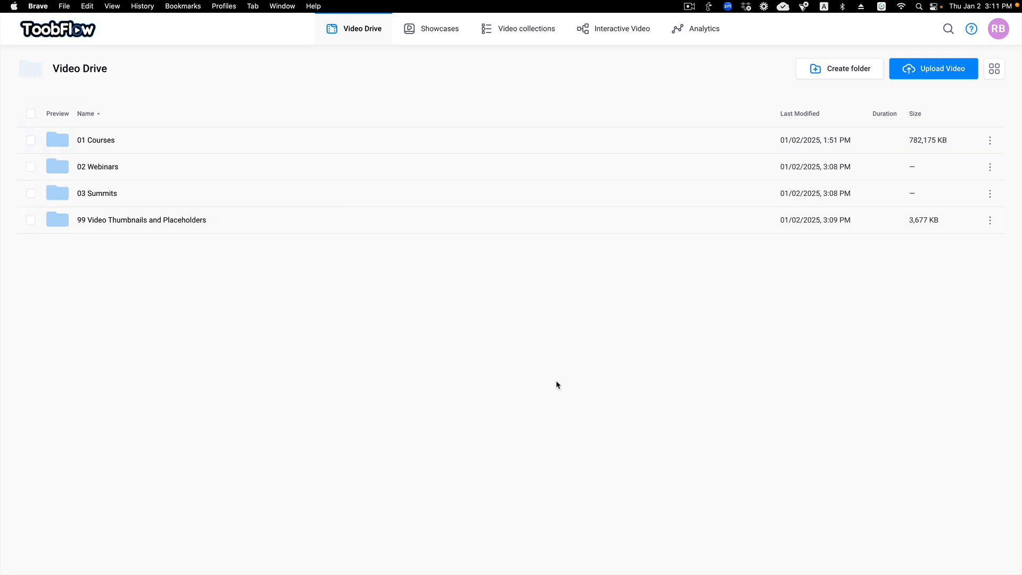